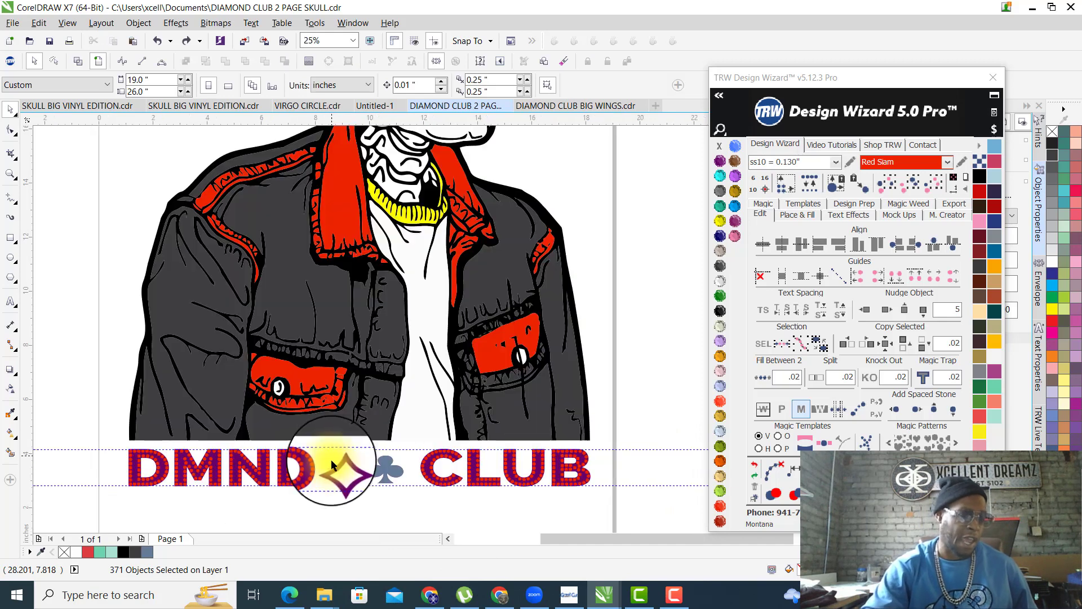
Select the purple DMND CLUB lettering shape behind the red rhinestones below the jacket.
scroll(356, 470, down, 2)
scroll(366, 458, up, 1)
scroll(355, 496, up, 2)
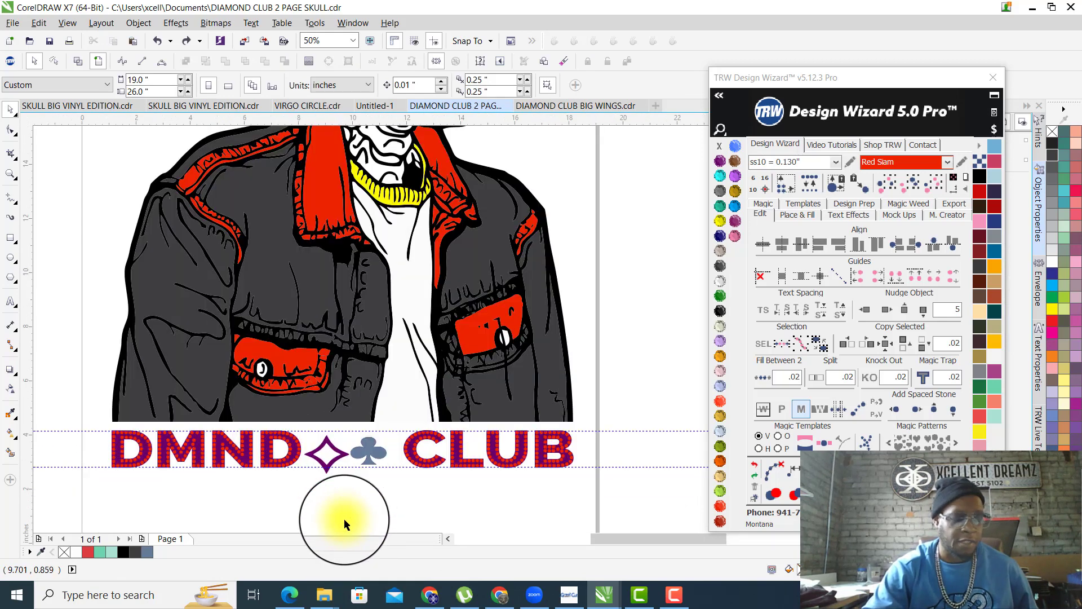
scroll(350, 428, down, 3)
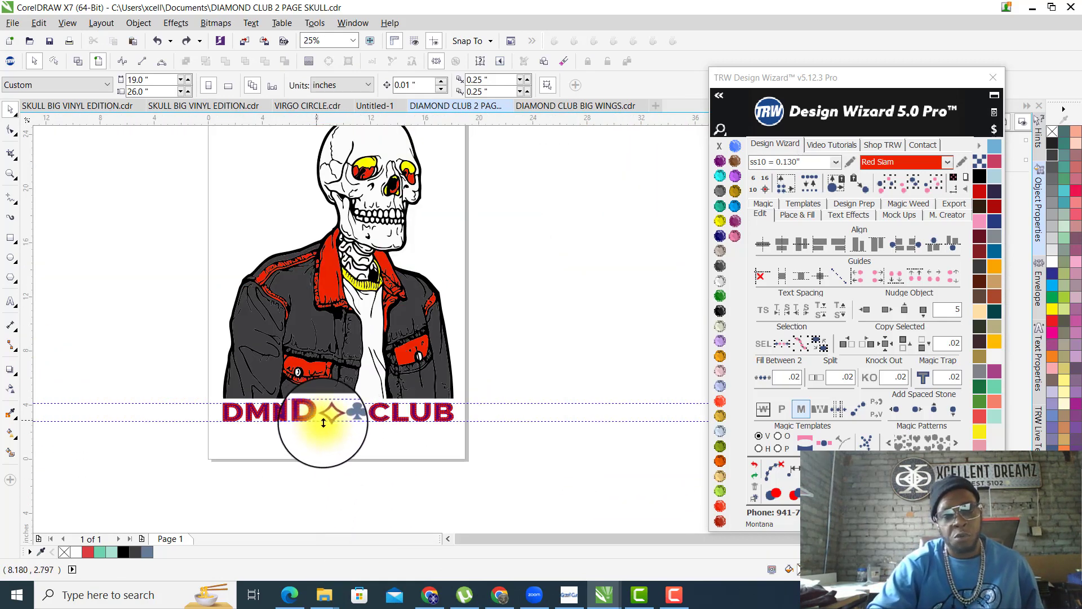
scroll(316, 417, up, 2)
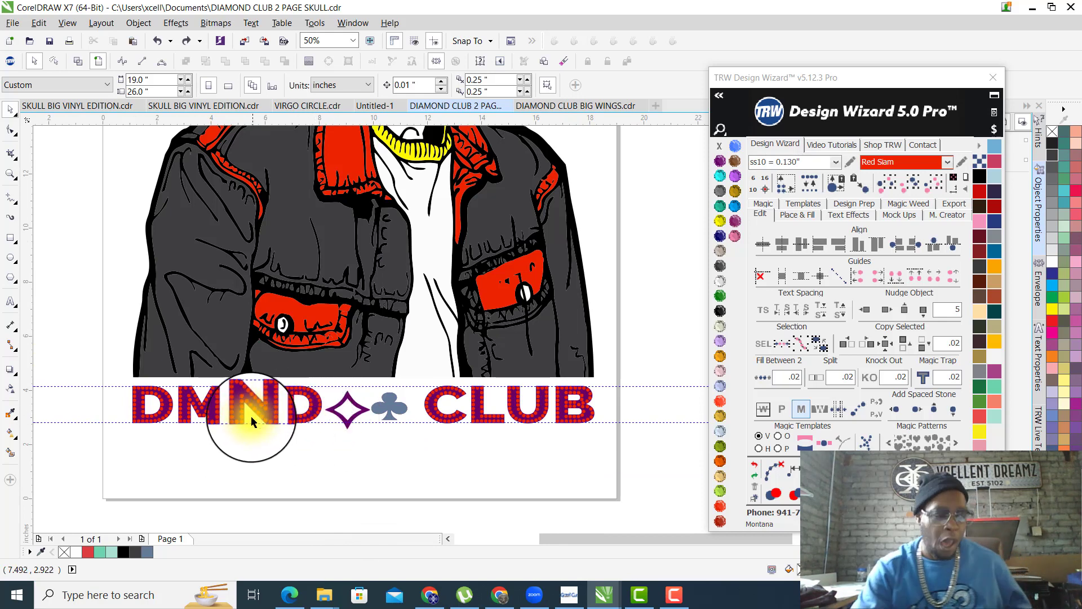
scroll(307, 394, up, 5)
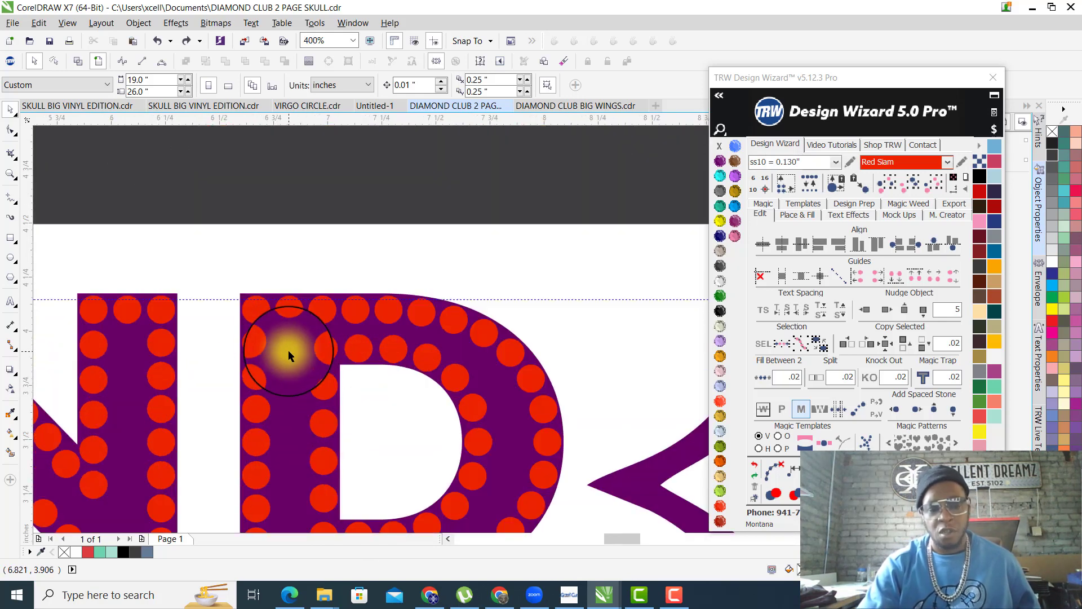
click(289, 349)
scroll(289, 349, down, 5)
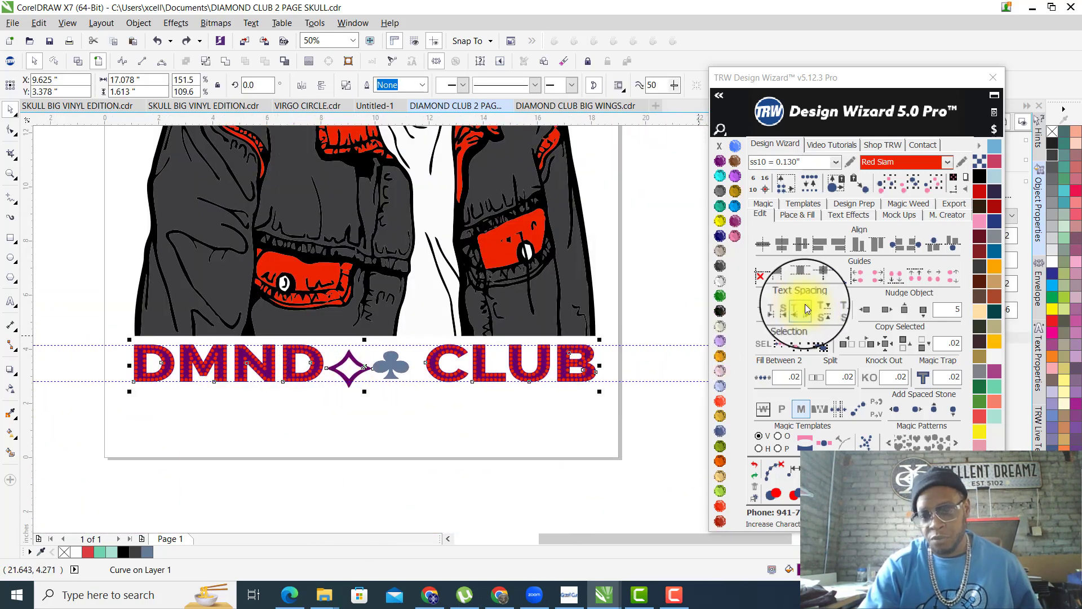
click(868, 314)
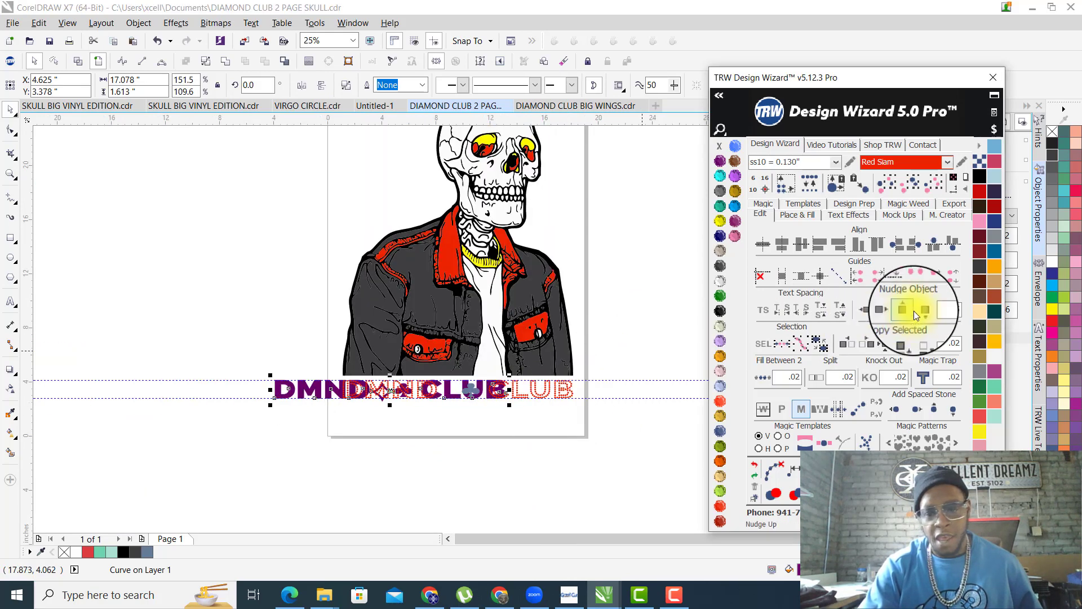
click(868, 310)
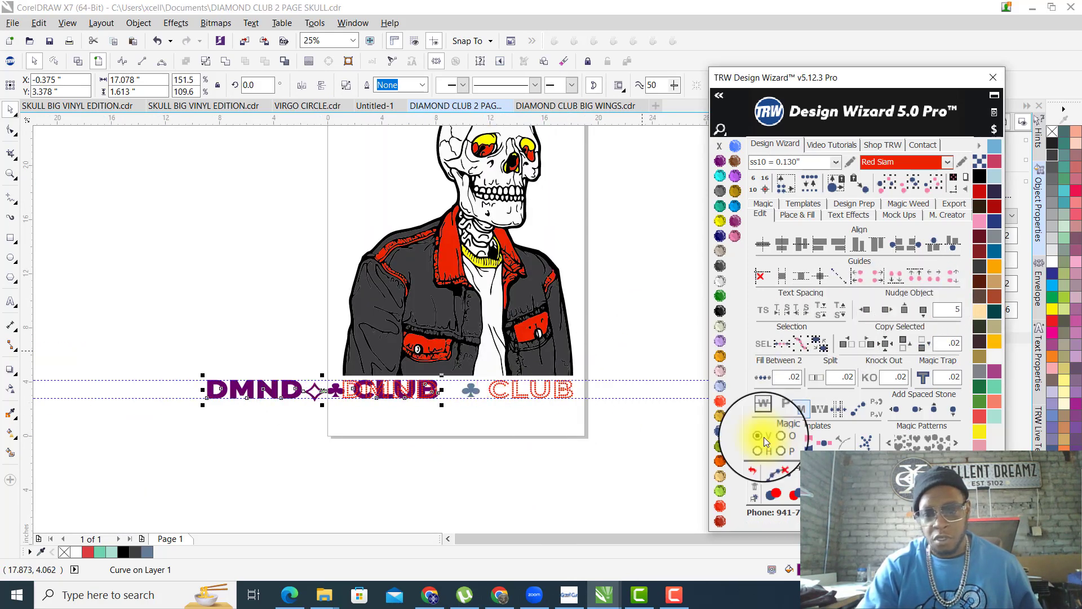
click(755, 465)
click(755, 466)
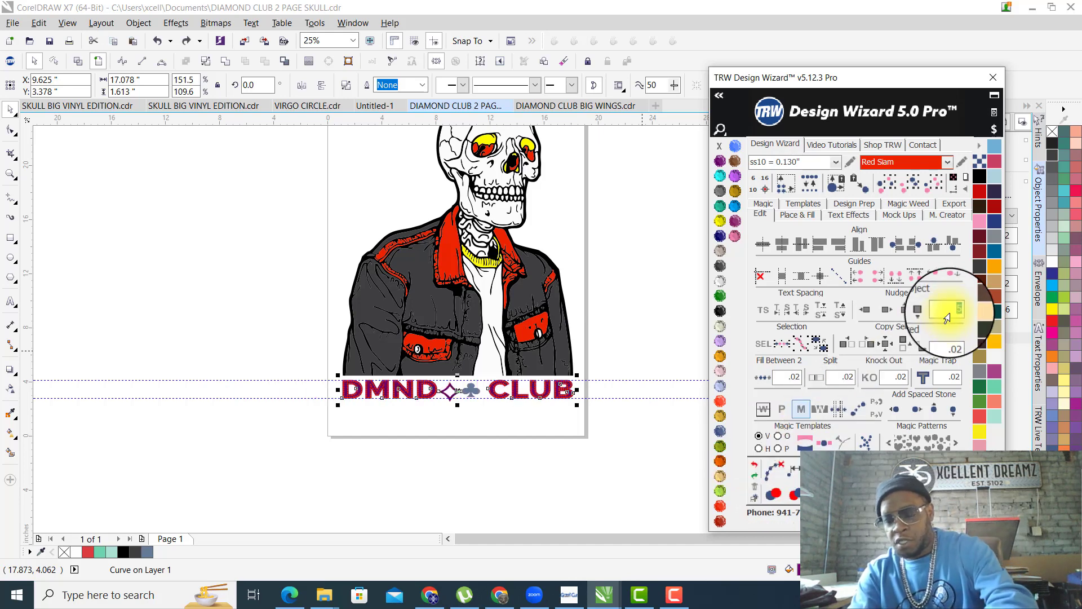
click(867, 309)
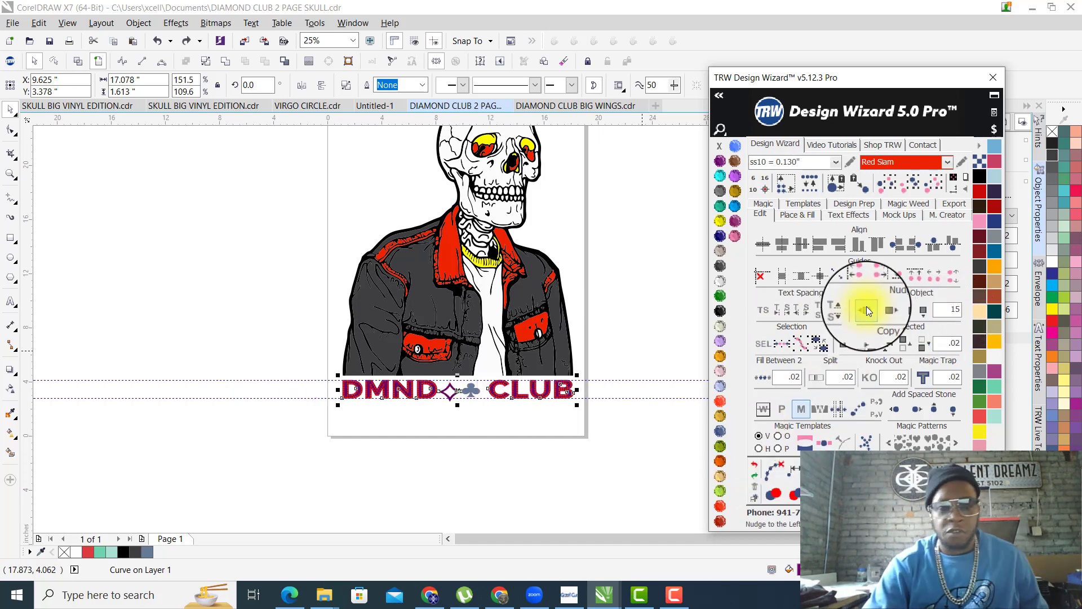
click(756, 465)
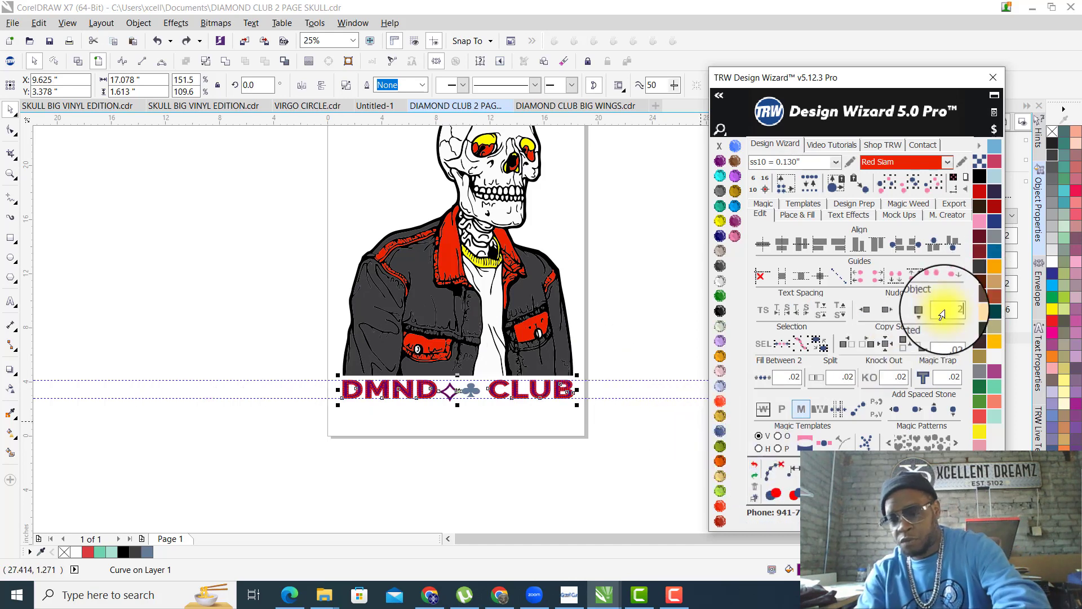
Set the nudge distance to 20 and nudge the purple lettering left off the page, leaving the rhinestones in place.
text(0)
click(866, 317)
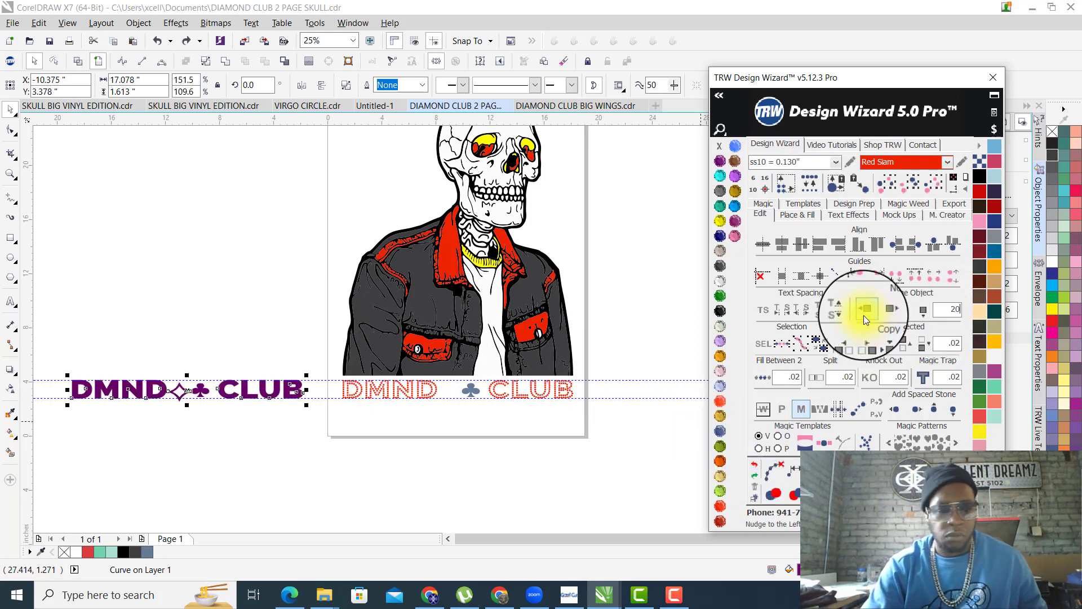
click(112, 310)
Move the upper horizontal guideline up to the top edge of the letter L, at Y 4.175 inches.
scroll(173, 425, up, 3)
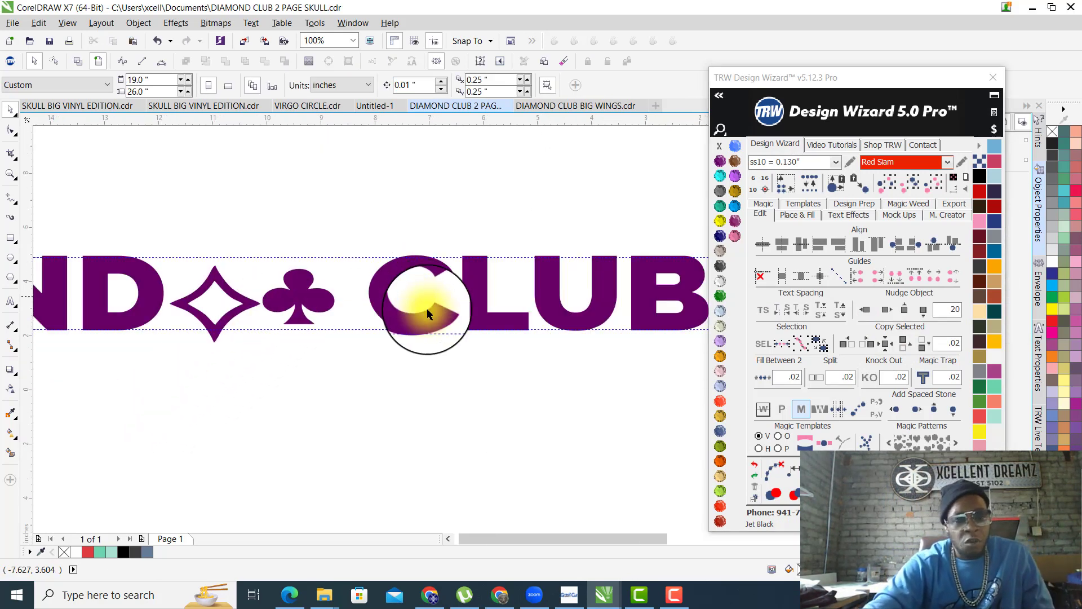
scroll(423, 307, down, 2)
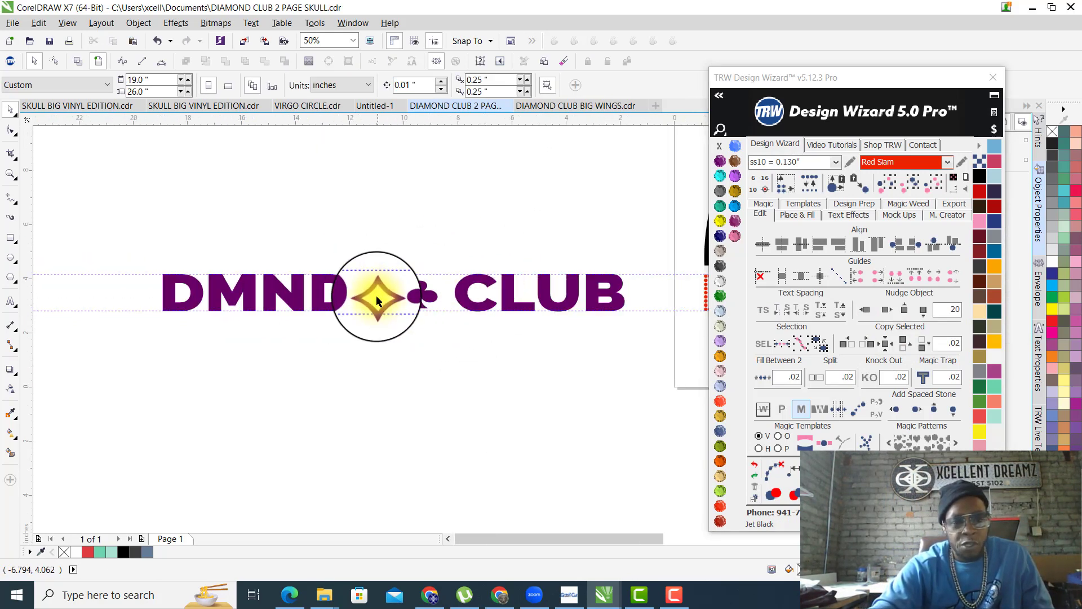
scroll(375, 290, up, 2)
scroll(304, 304, down, 3)
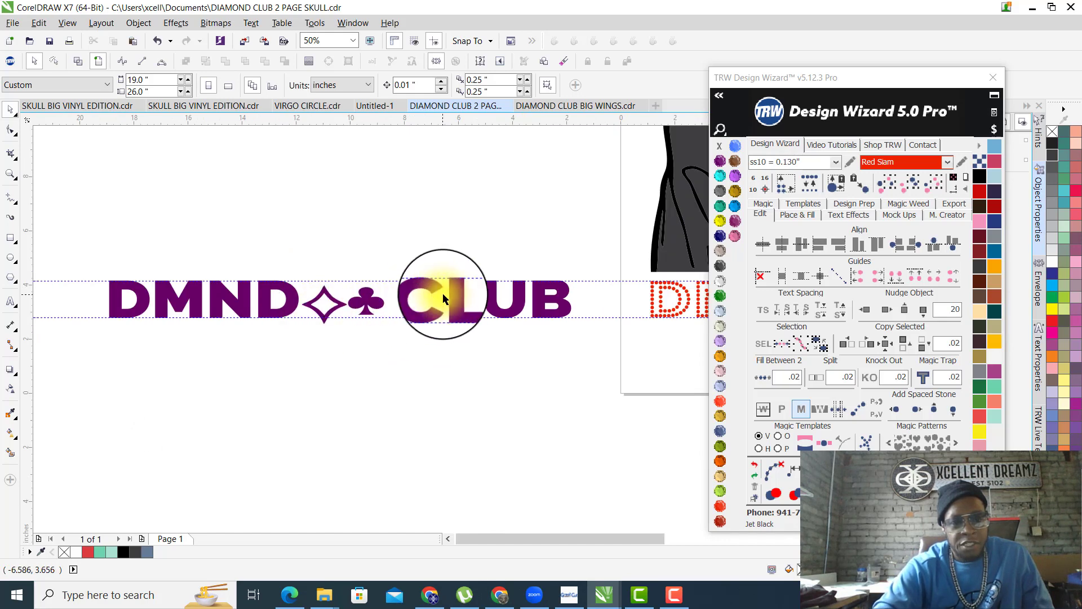
scroll(437, 291, up, 5)
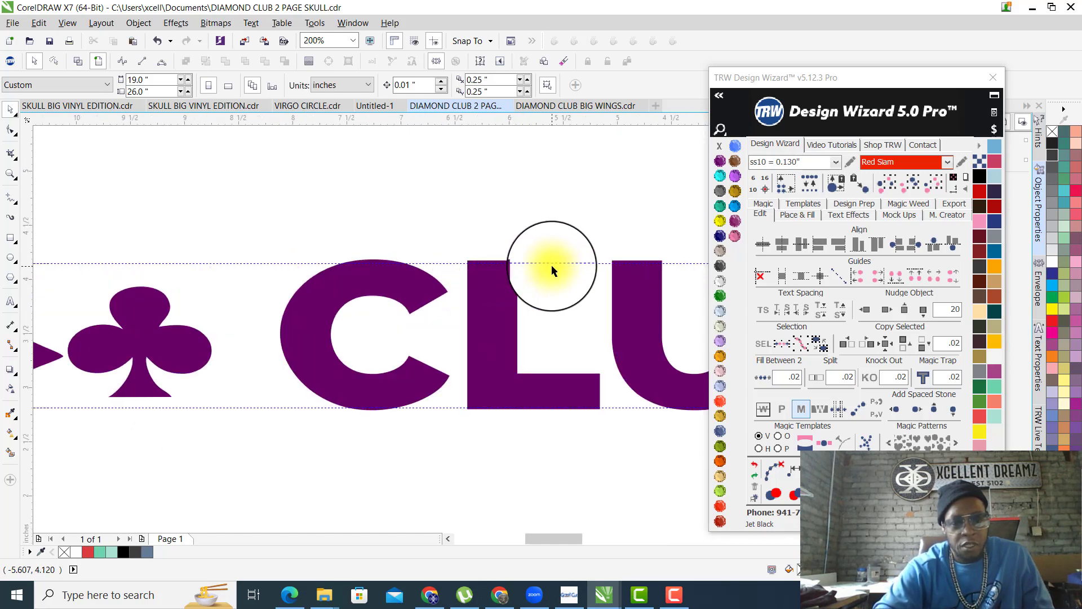
scroll(523, 266, up, 4)
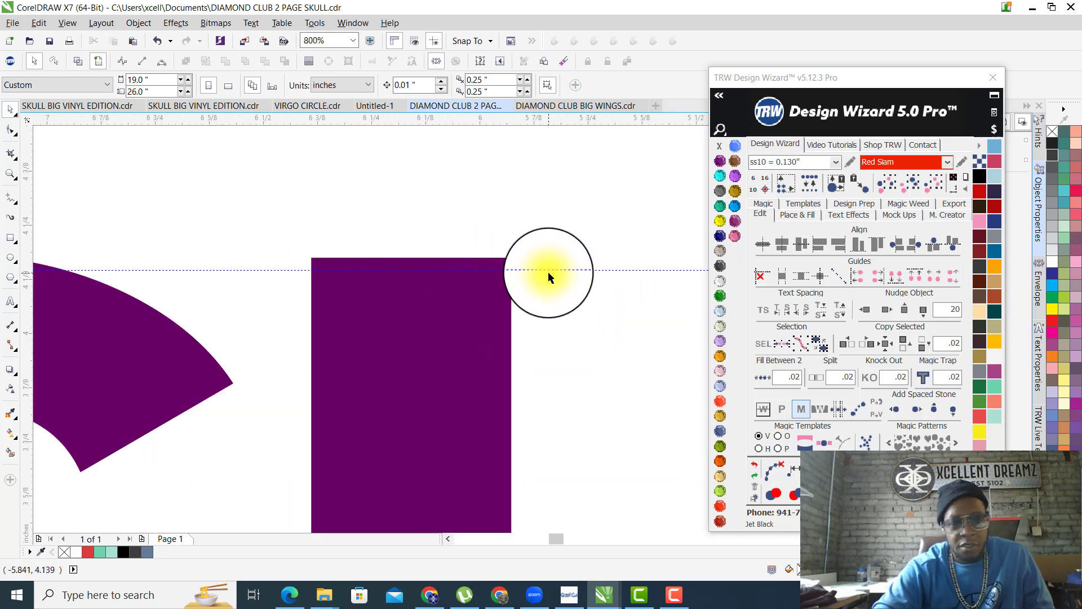
drag(554, 270, 484, 257)
scroll(484, 257, down, 4)
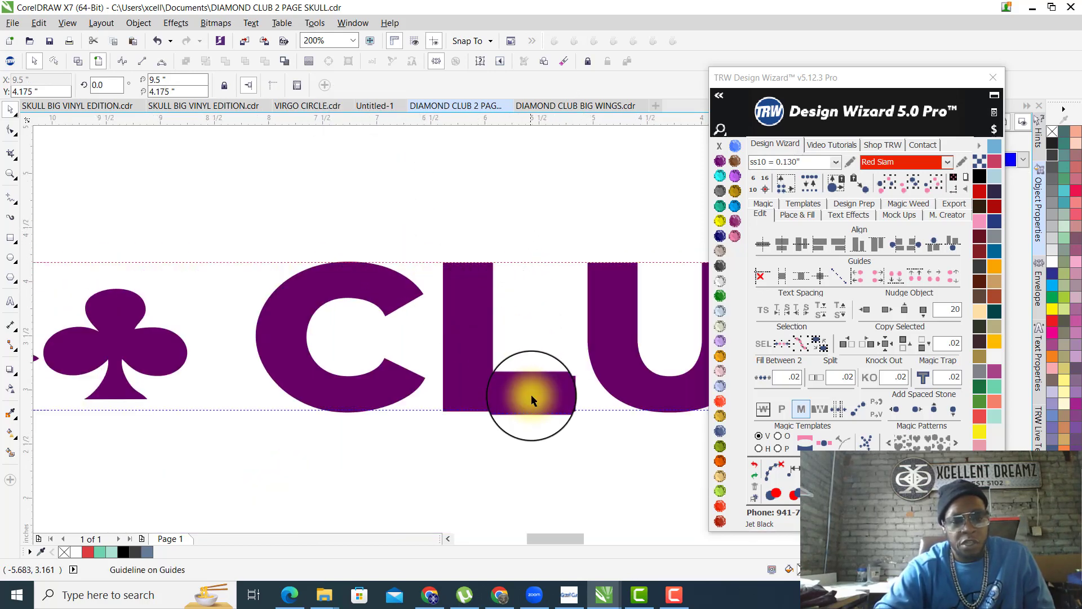
Move the lower horizontal guideline down to the bottom edge of the letter L, at Y 2.801 inches.
scroll(531, 395, up, 8)
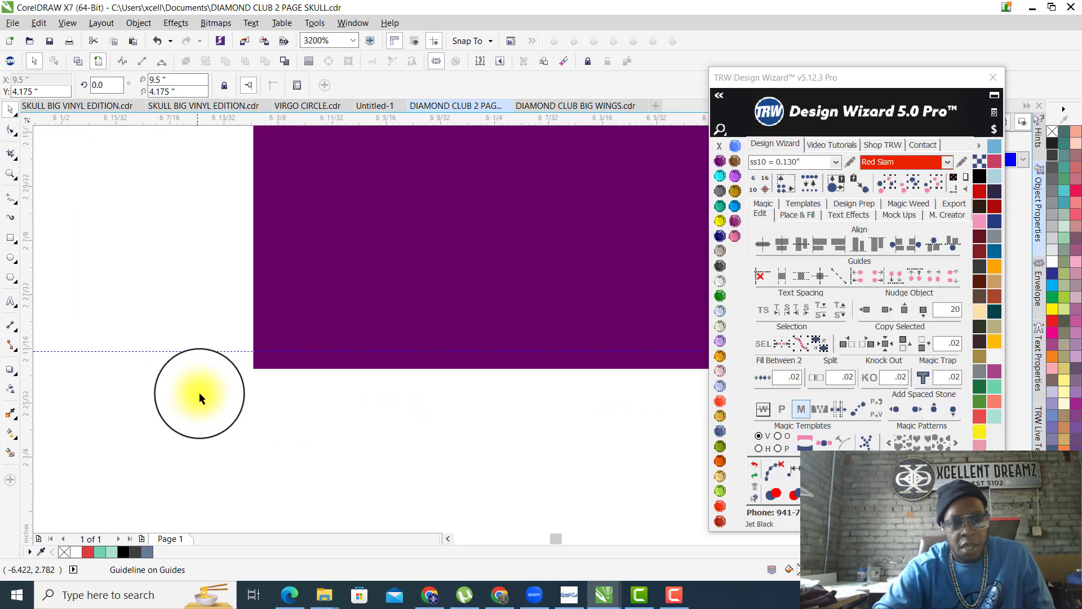
drag(235, 349, 331, 367)
scroll(366, 417, down, 8)
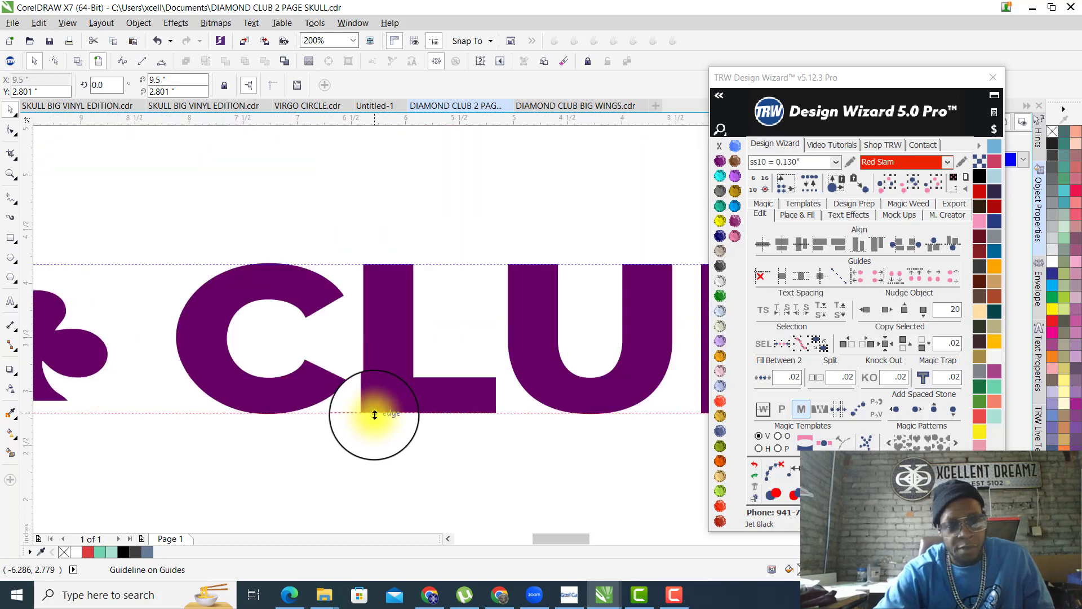
scroll(358, 422, down, 3)
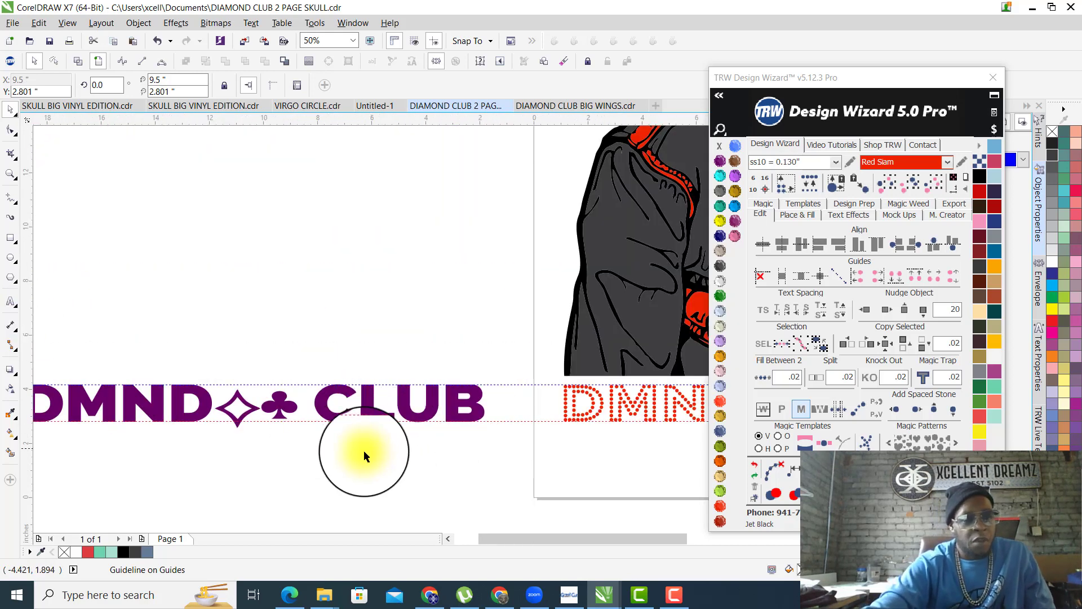
scroll(339, 451, down, 4)
scroll(327, 461, up, 6)
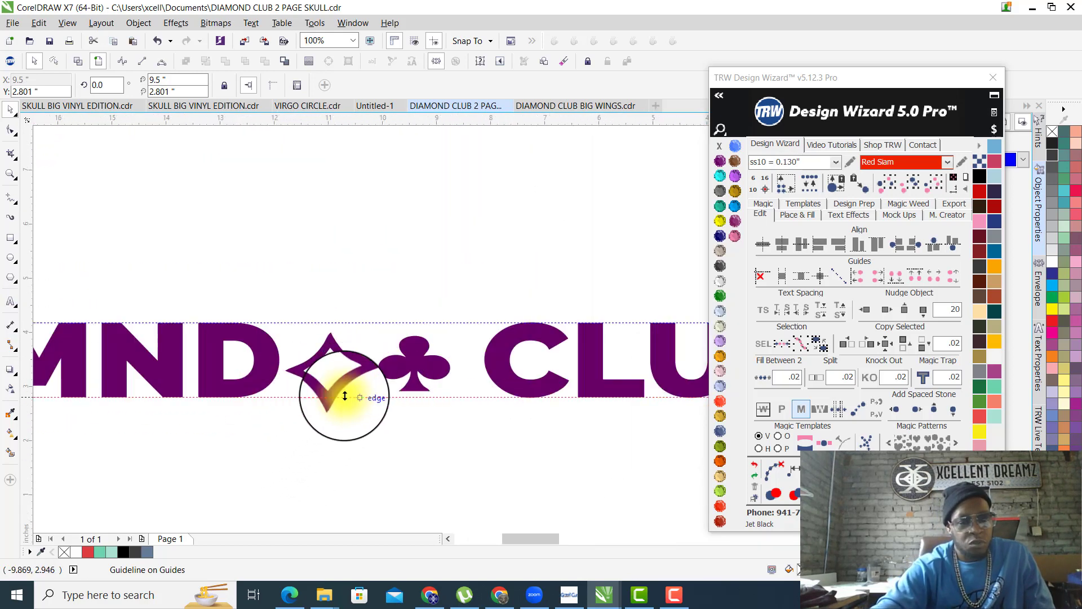
scroll(343, 391, up, 4)
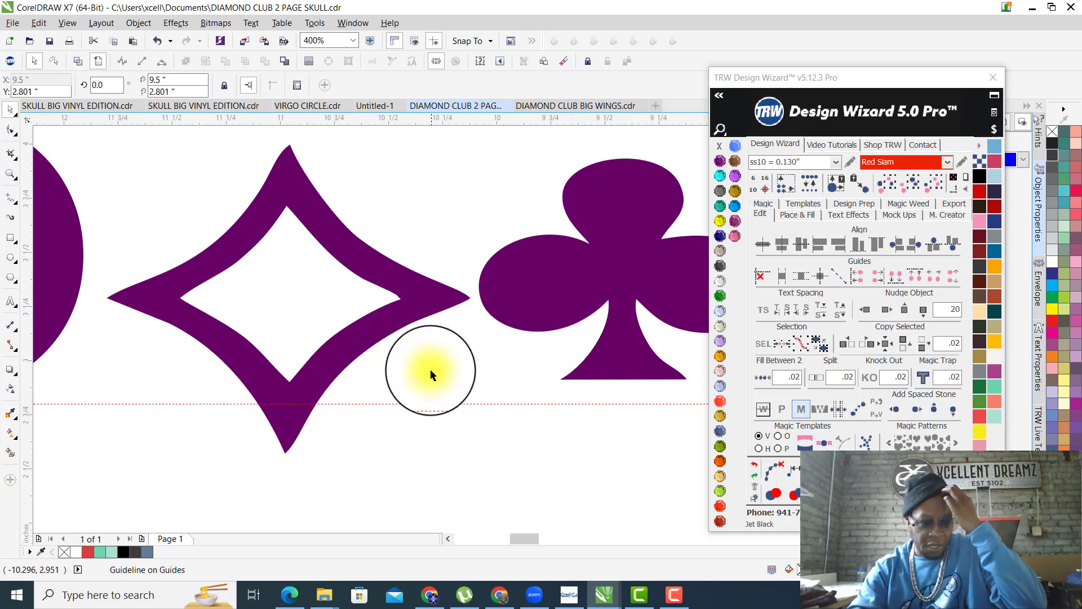
scroll(396, 320, down, 5)
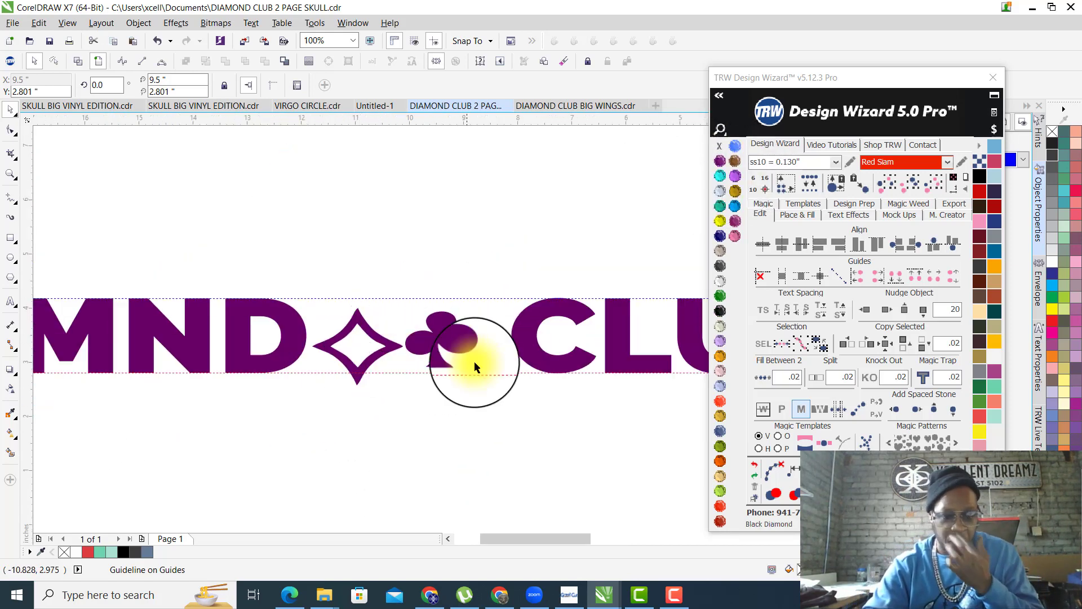
click(436, 322)
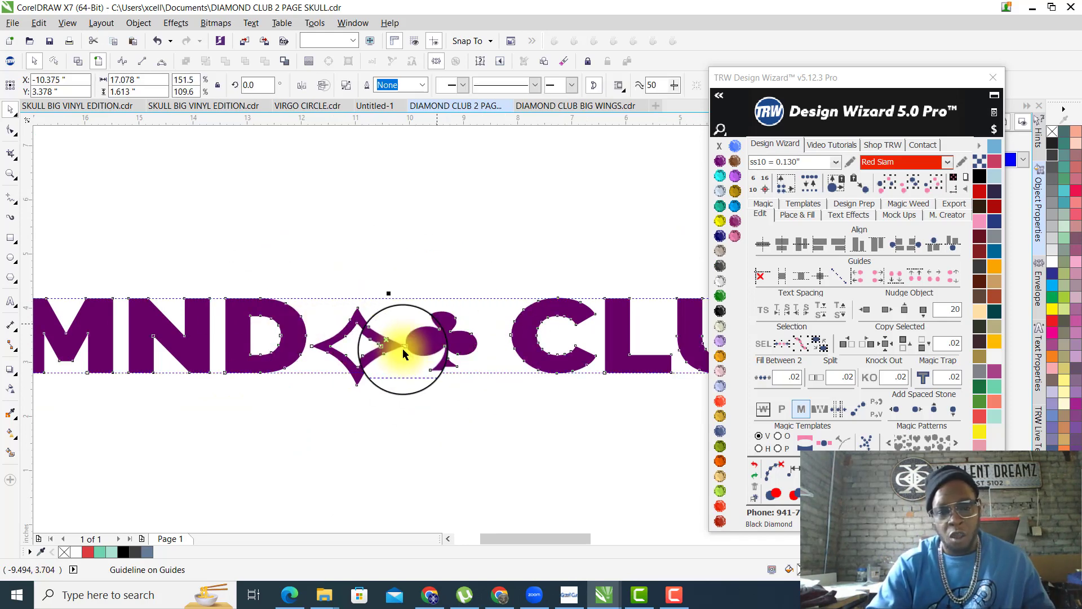
scroll(403, 347, down, 2)
scroll(364, 344, down, 2)
scroll(387, 338, up, 4)
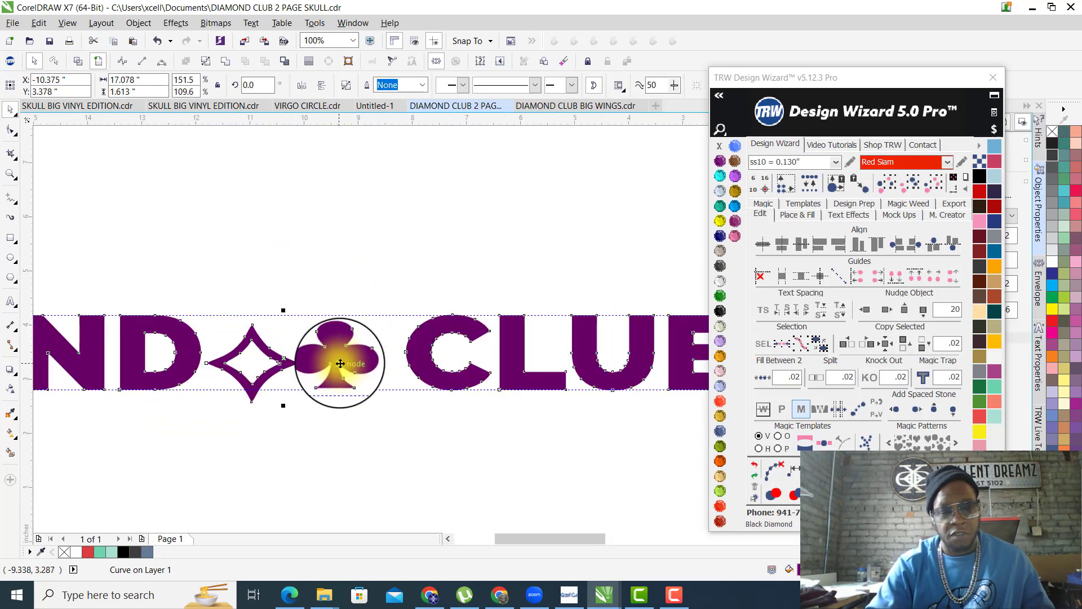
drag(347, 353, 369, 247)
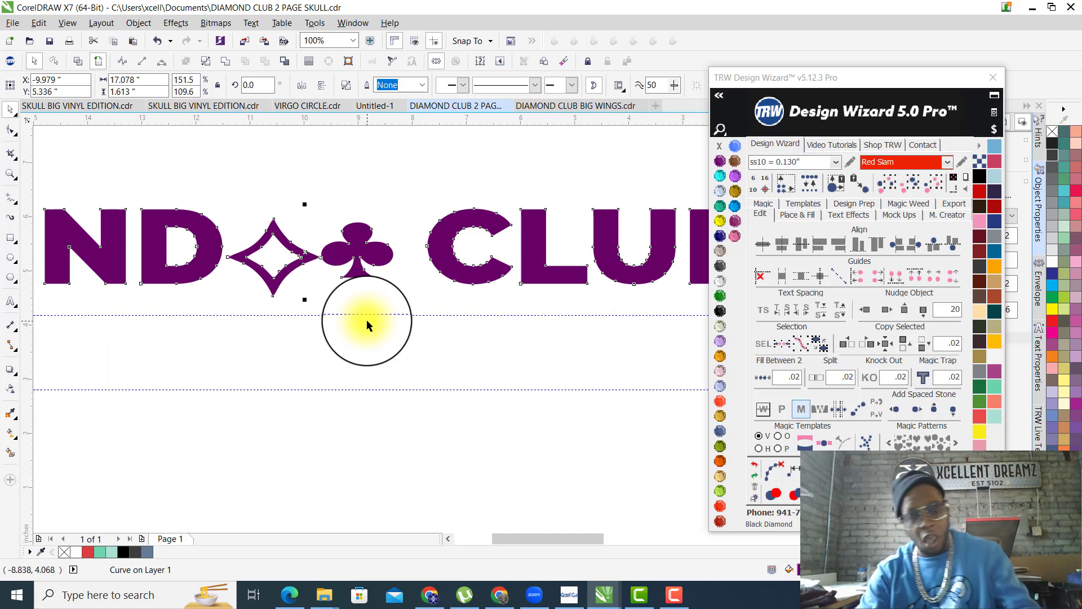
key(ctrl+z)
scroll(387, 379, down, 1)
click(424, 454)
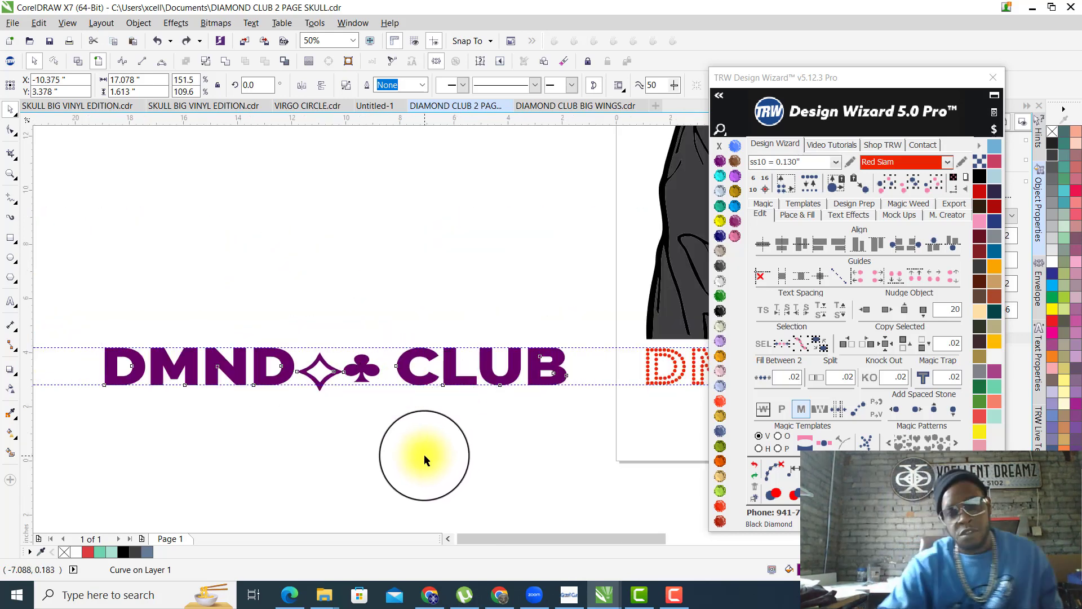
Create a separate slate-blue club shape over the purple club symbol with the Smart Fill tool, with no outline.
scroll(319, 383, up, 2)
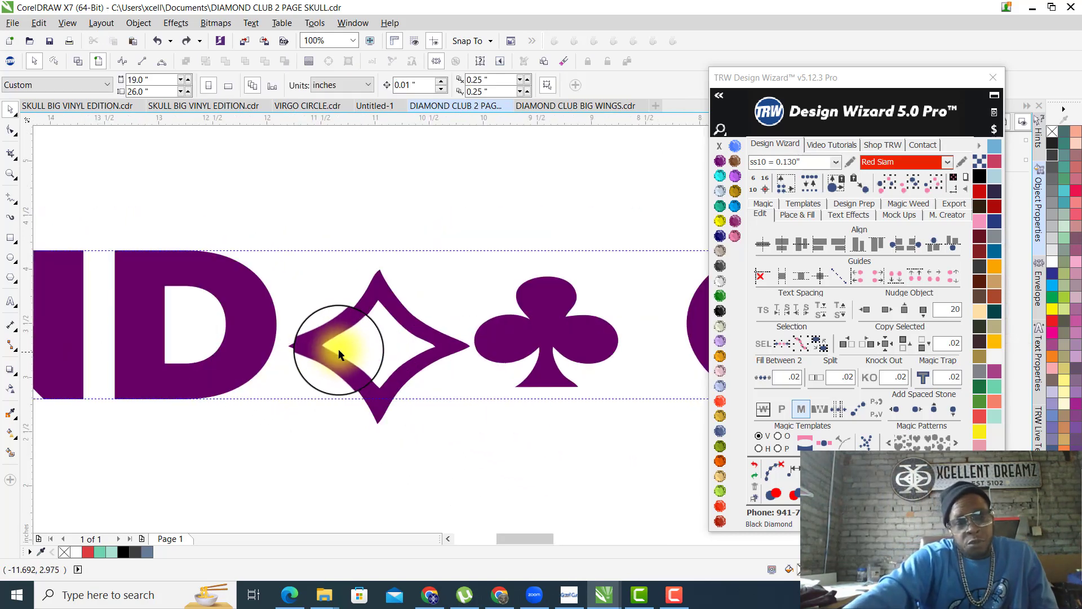
scroll(341, 366, down, 1)
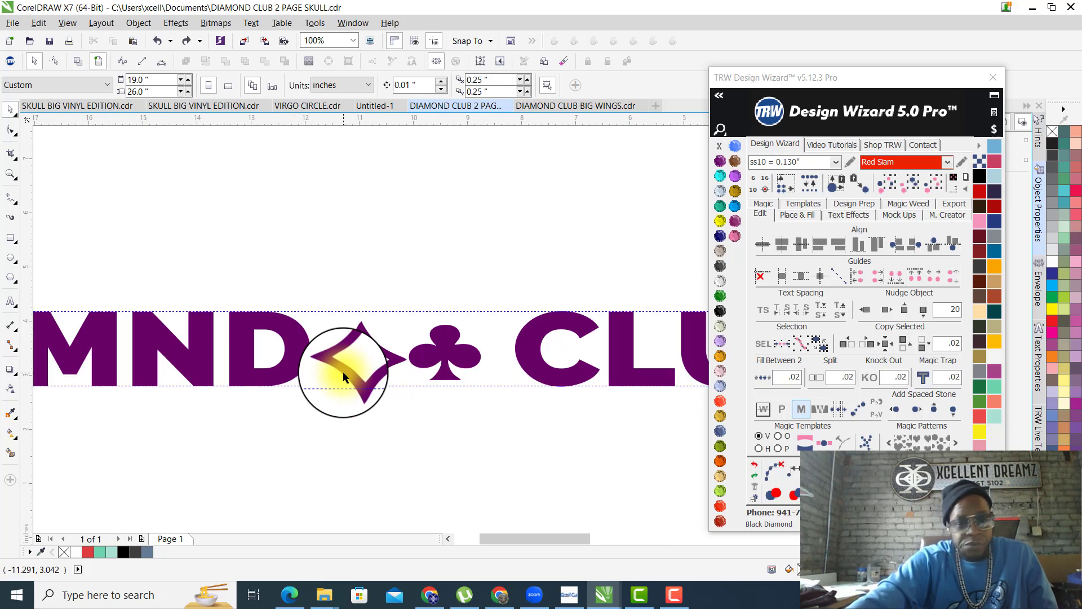
scroll(344, 377, down, 1)
scroll(394, 388, up, 2)
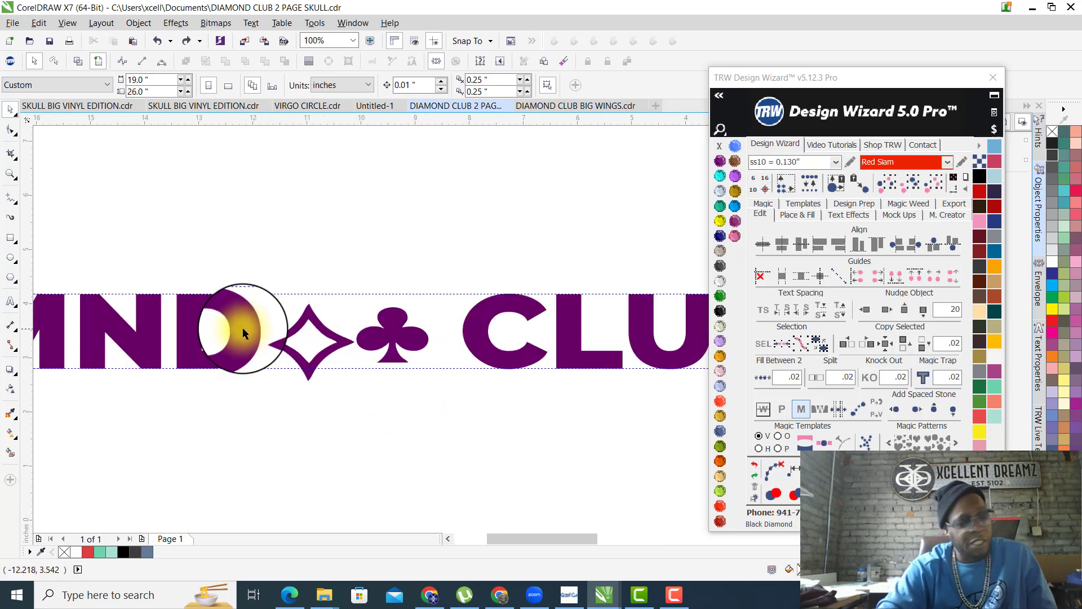
scroll(358, 332, up, 1)
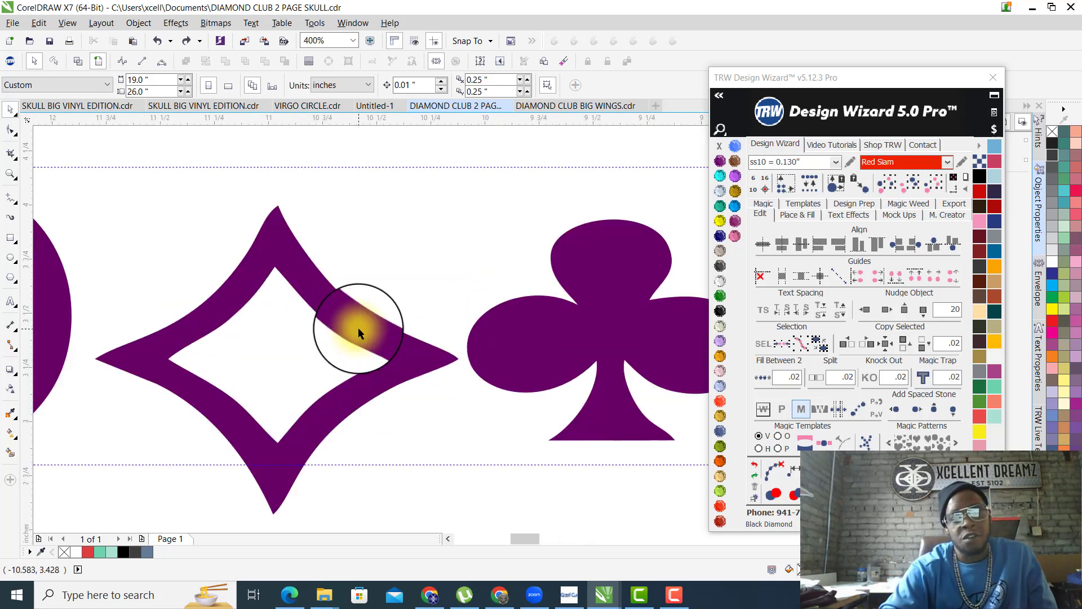
scroll(358, 331, down, 1)
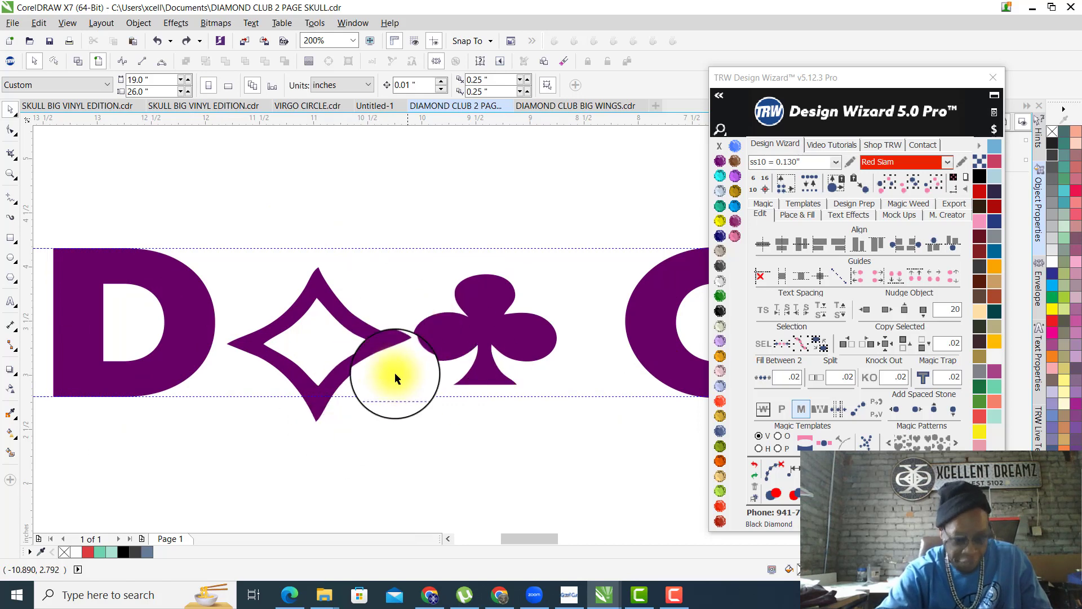
scroll(397, 401, down, 1)
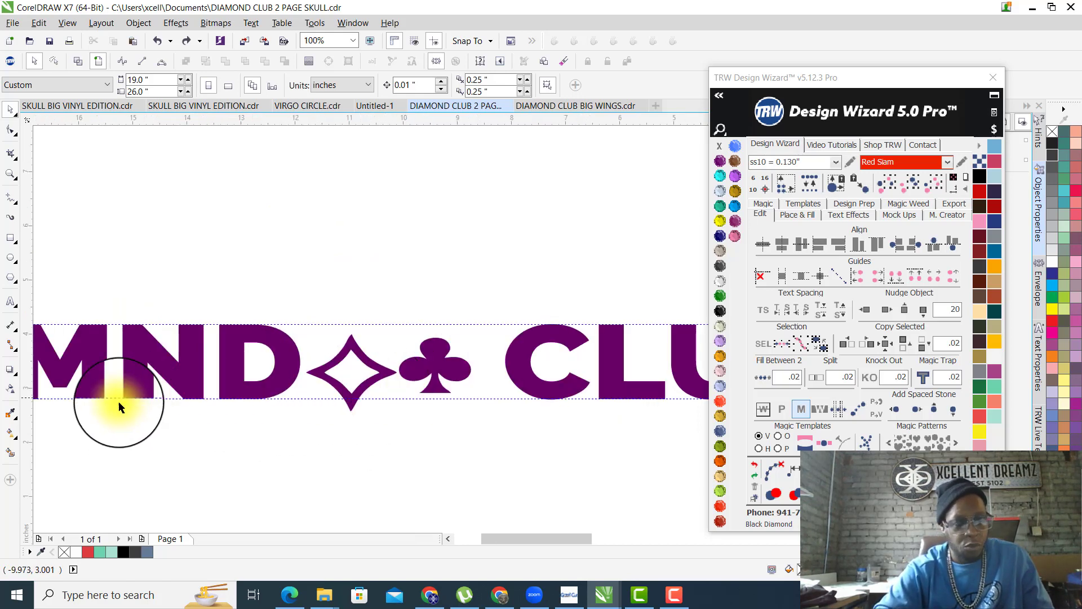
click(9, 455)
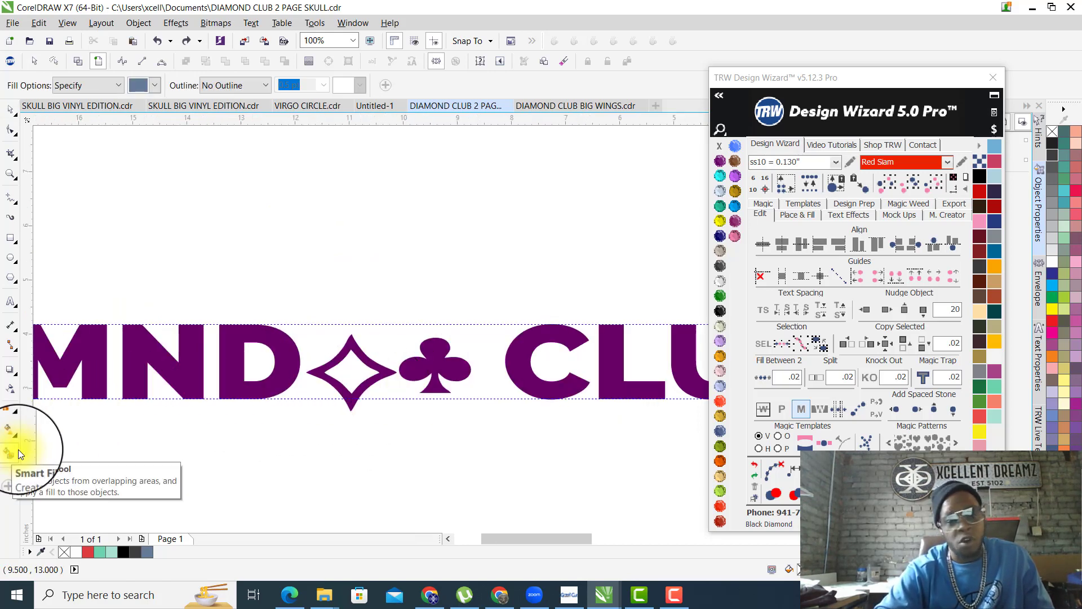
click(437, 355)
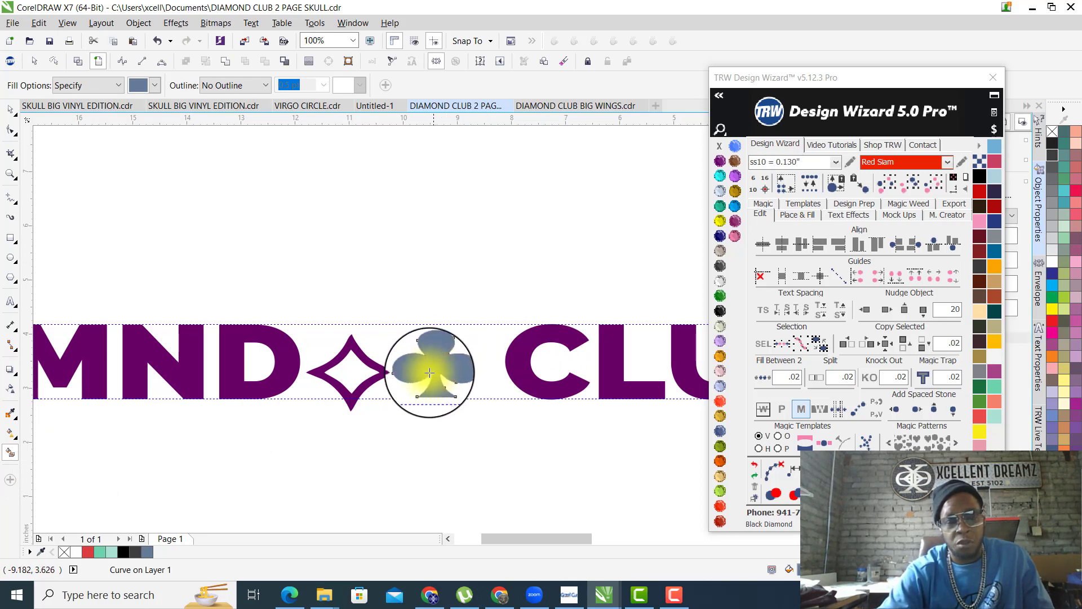
Create a separate slate-blue diamond shape from the purple diamond outline with the Smart Fill tool, then deselect it.
scroll(426, 358, up, 3)
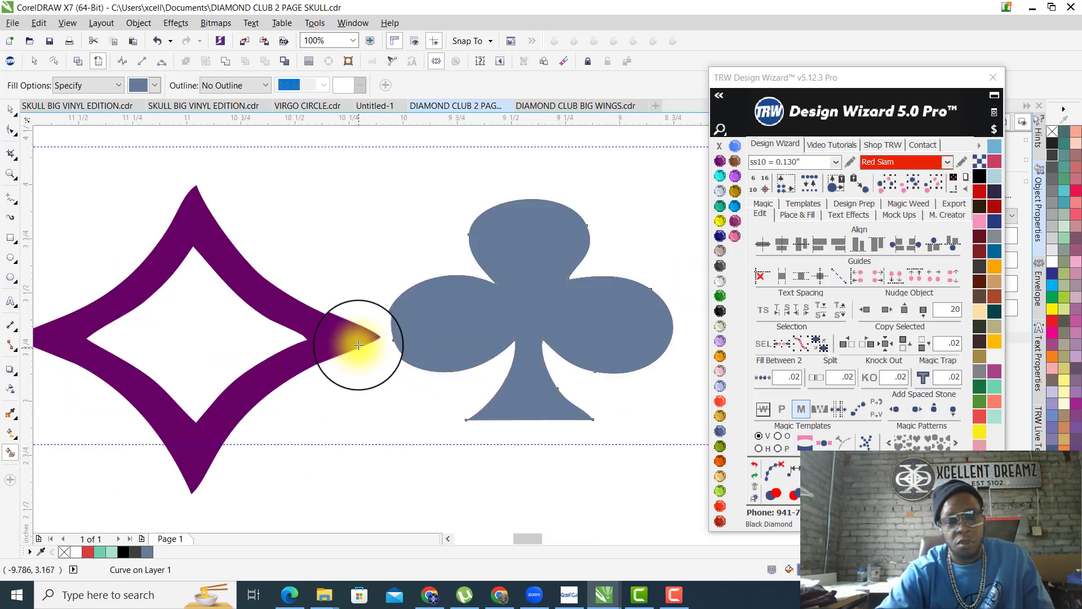
click(317, 323)
scroll(339, 316, down, 3)
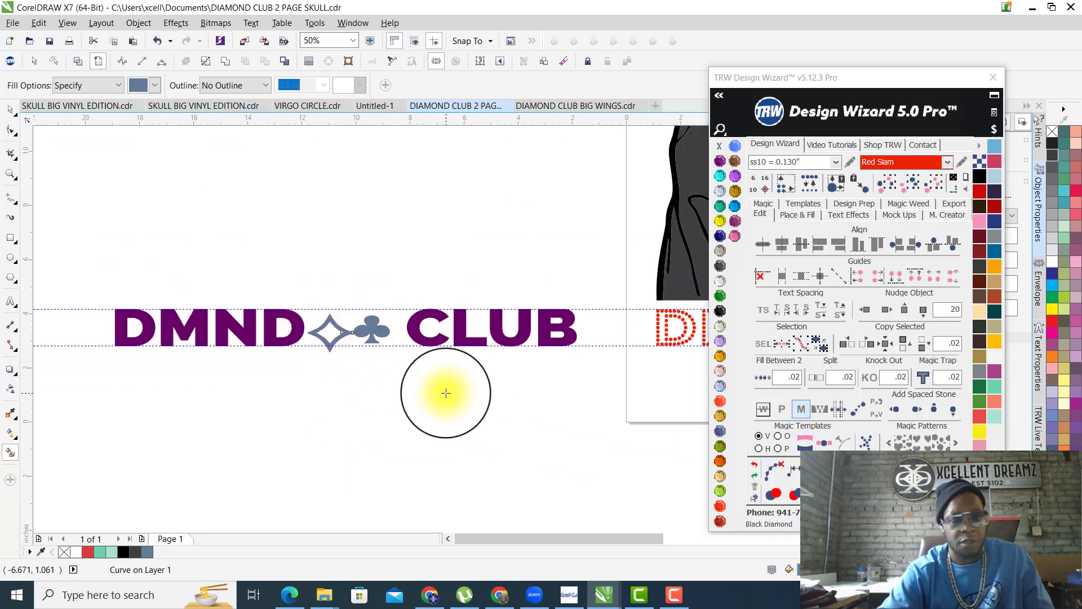
click(12, 109)
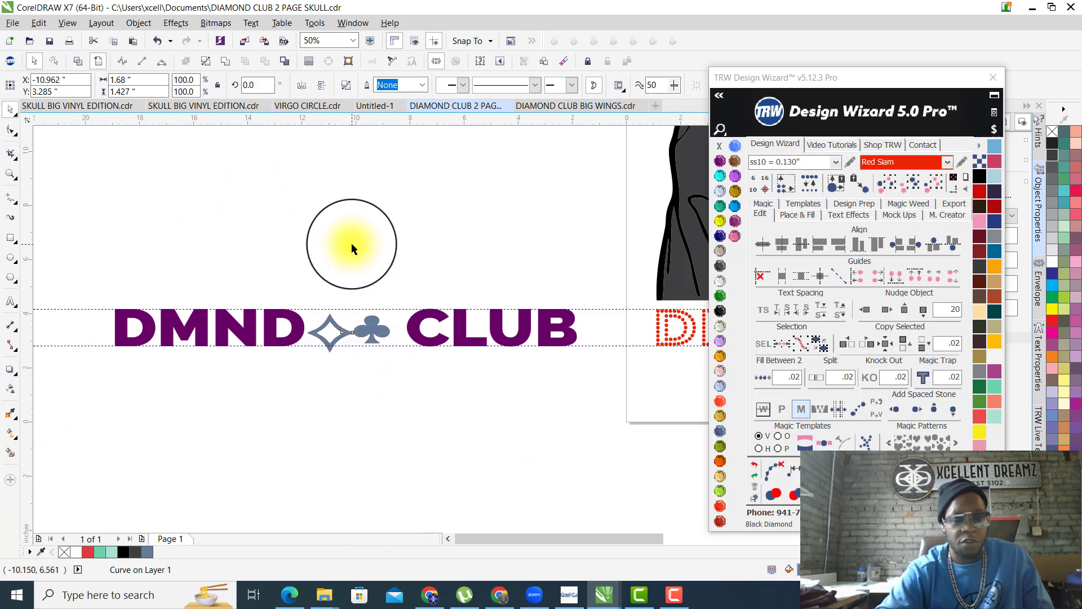
click(351, 242)
Move the slate-blue club onto the lower guideline and enlarge it proportionally to about 1.783 by 1.369 inches, filling the guideline height.
scroll(459, 469, up, 2)
scroll(486, 490, down, 2)
scroll(397, 403, up, 4)
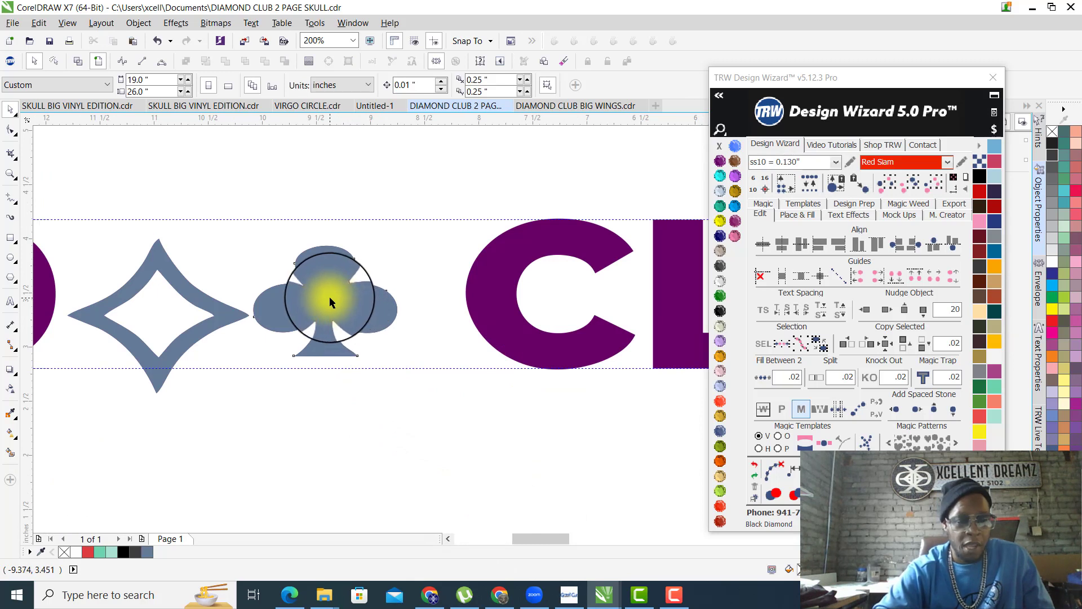
click(329, 298)
drag(368, 314, 428, 323)
scroll(425, 298, down, 1)
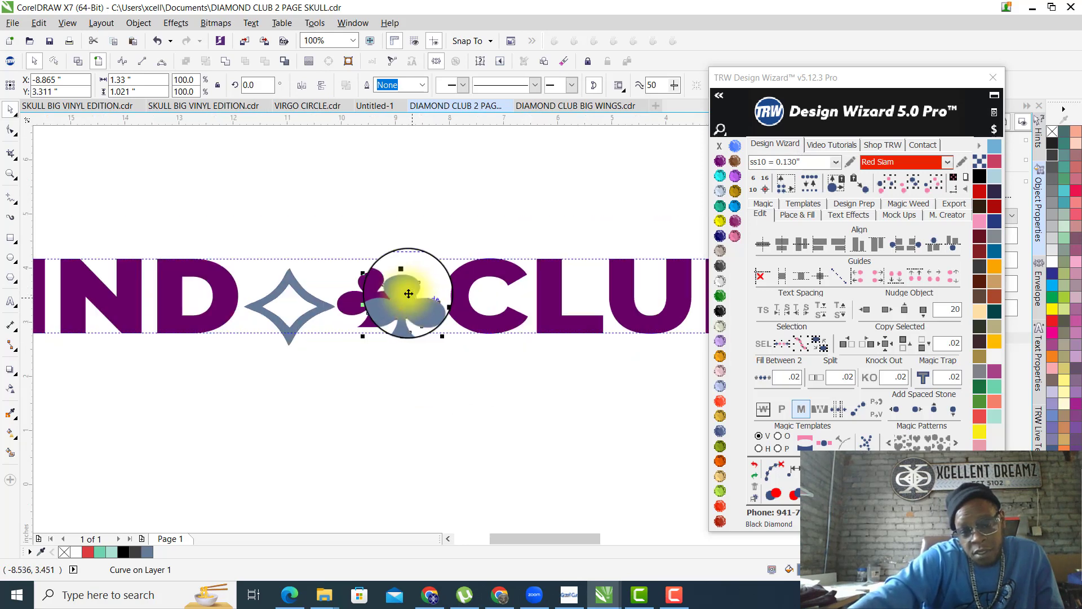
scroll(409, 293, up, 1)
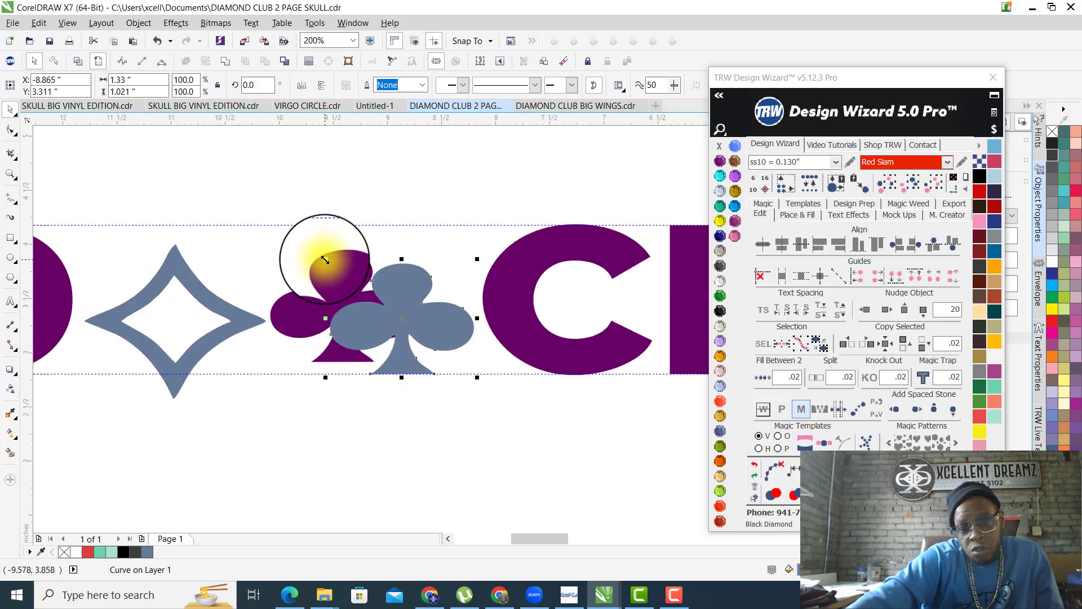
drag(325, 260, 278, 176)
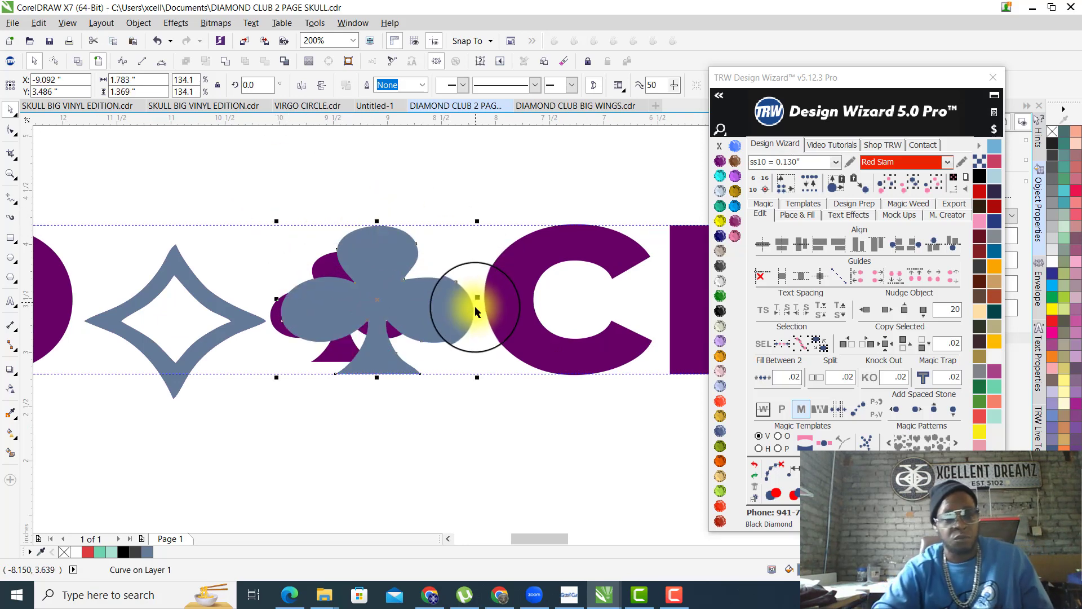
Move the slate-blue diamond up until its upper tip meets the upper guideline, at about Y 3.461 inches.
scroll(498, 343, down, 1)
scroll(318, 304, up, 2)
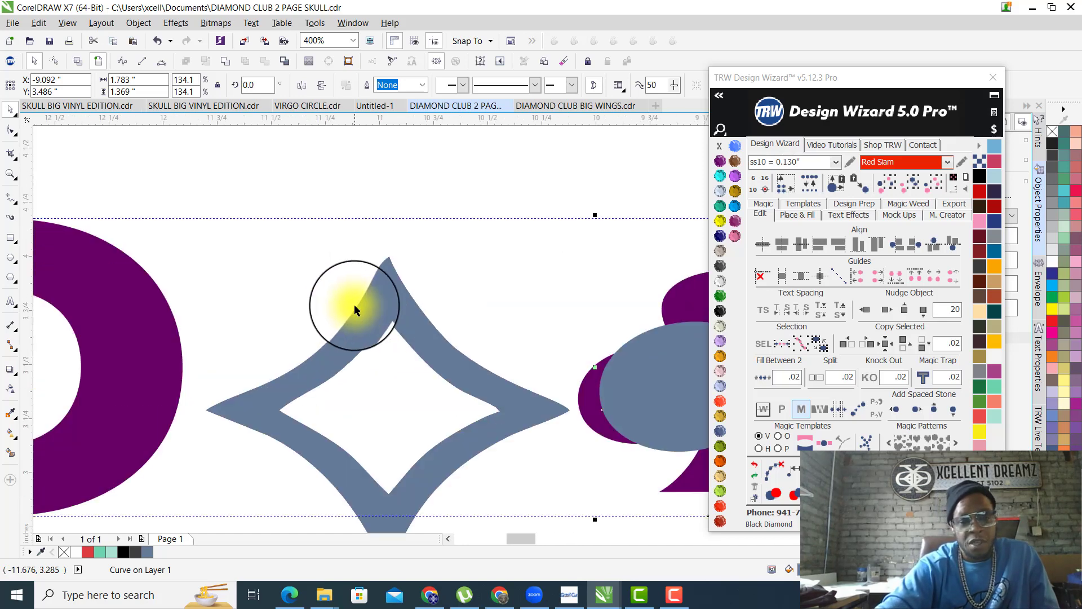
click(392, 292)
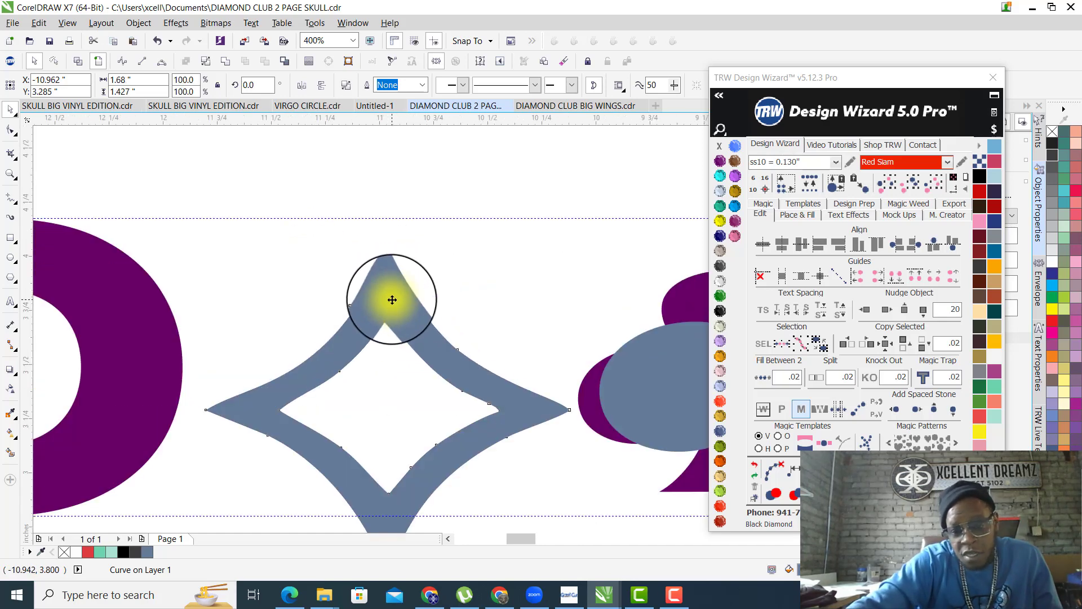
drag(392, 300, 394, 258)
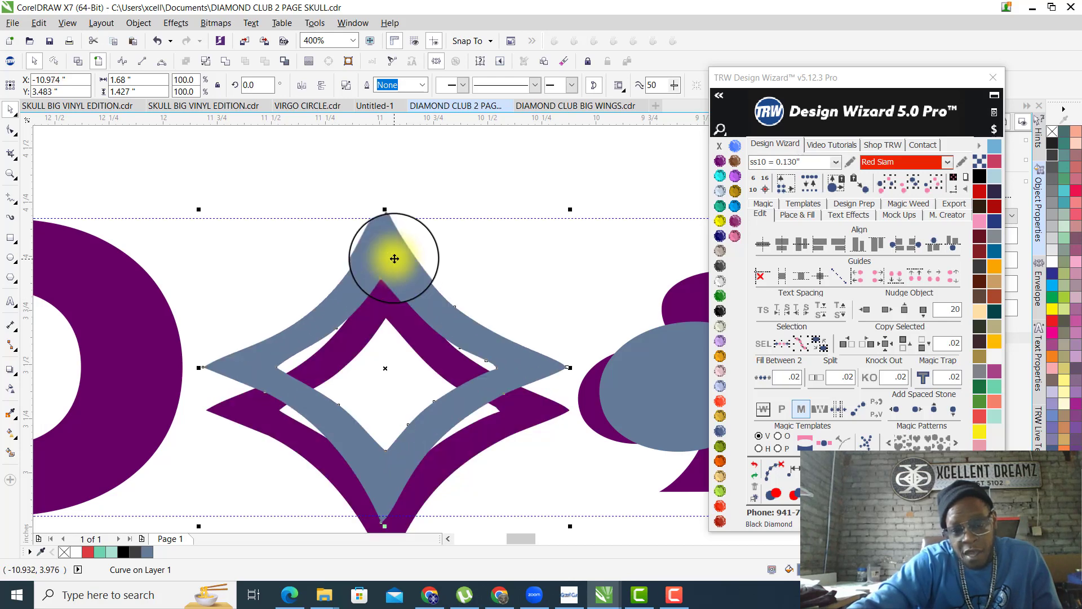
scroll(363, 224, up, 5)
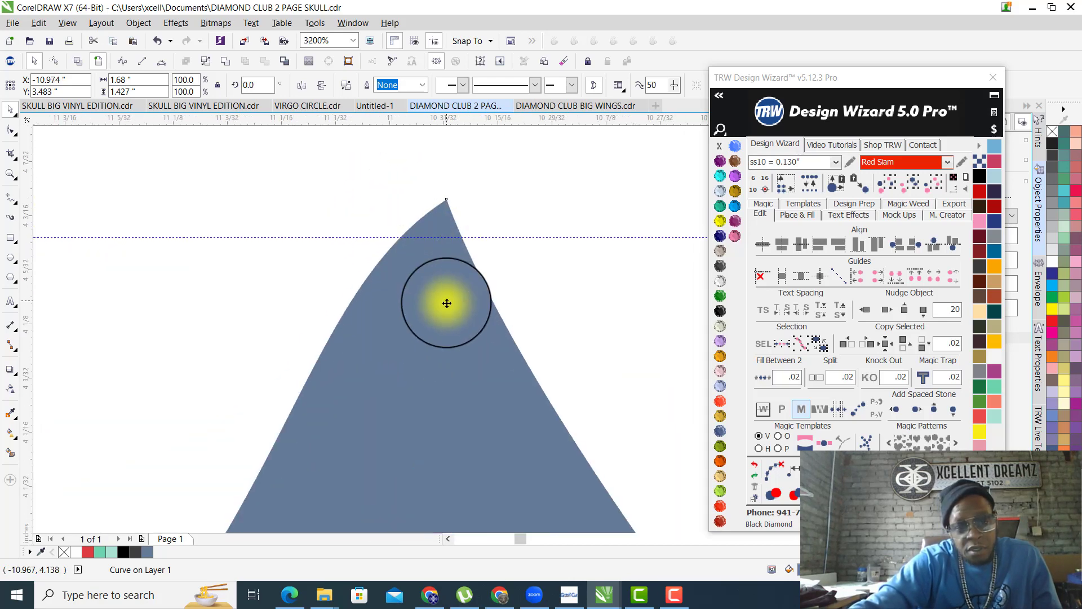
scroll(442, 335, down, 5)
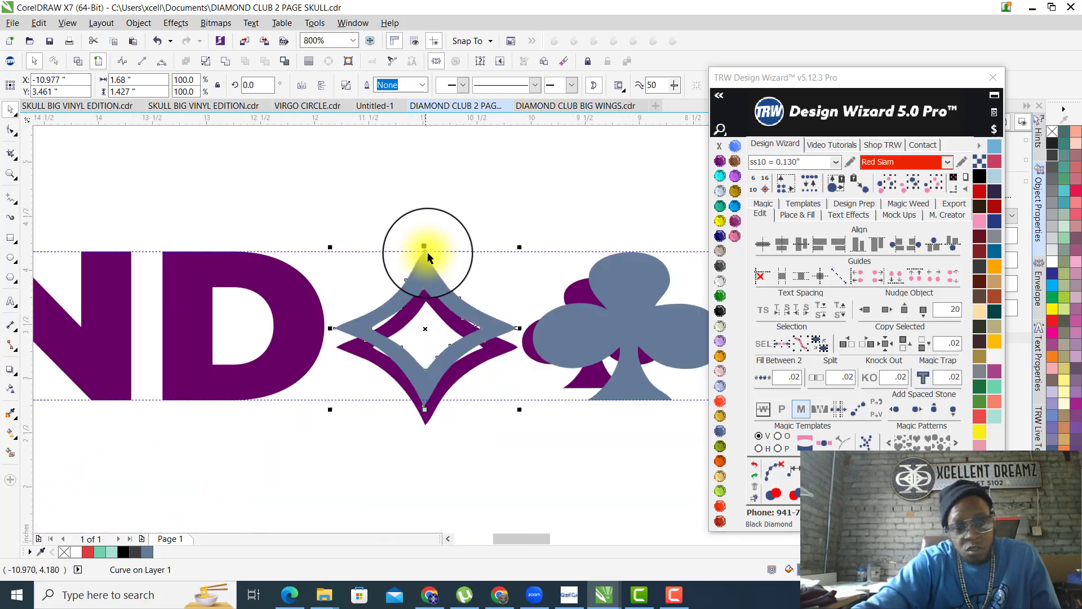
scroll(435, 416, up, 4)
scroll(434, 416, down, 3)
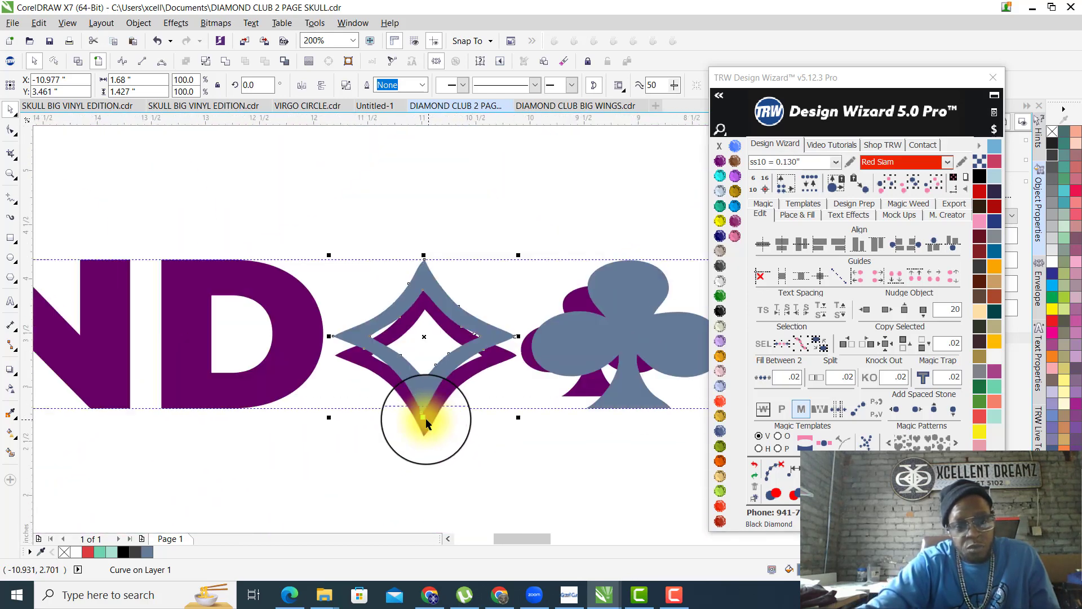
Shrink the slate-blue diamond to about 1.608 inches wide and stretch its lower tip to the lower guideline, about 1.374 inches high.
scroll(478, 424, up, 2)
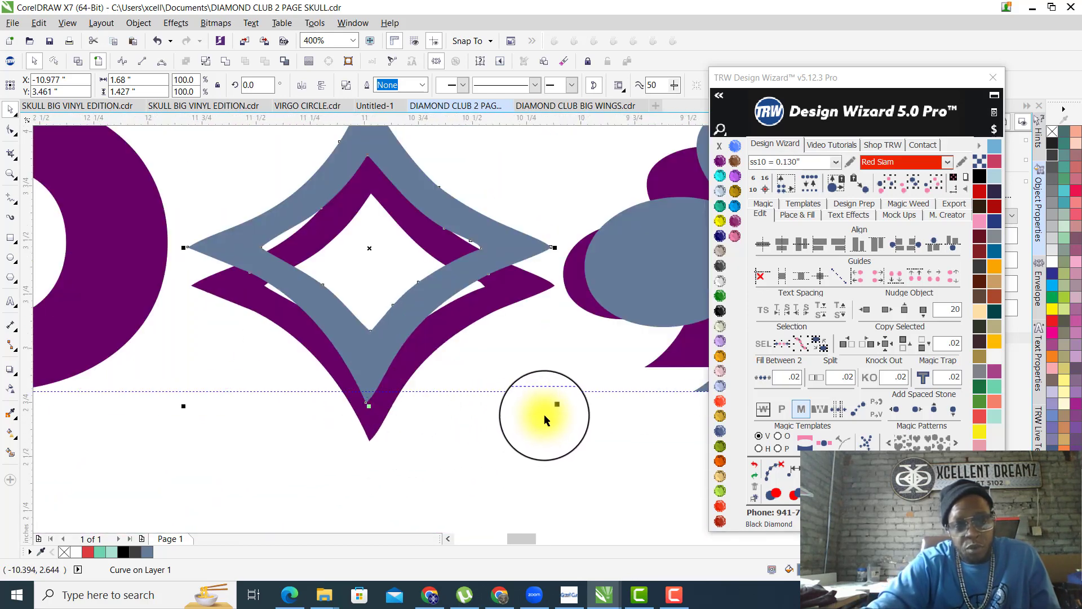
drag(555, 407, 538, 393)
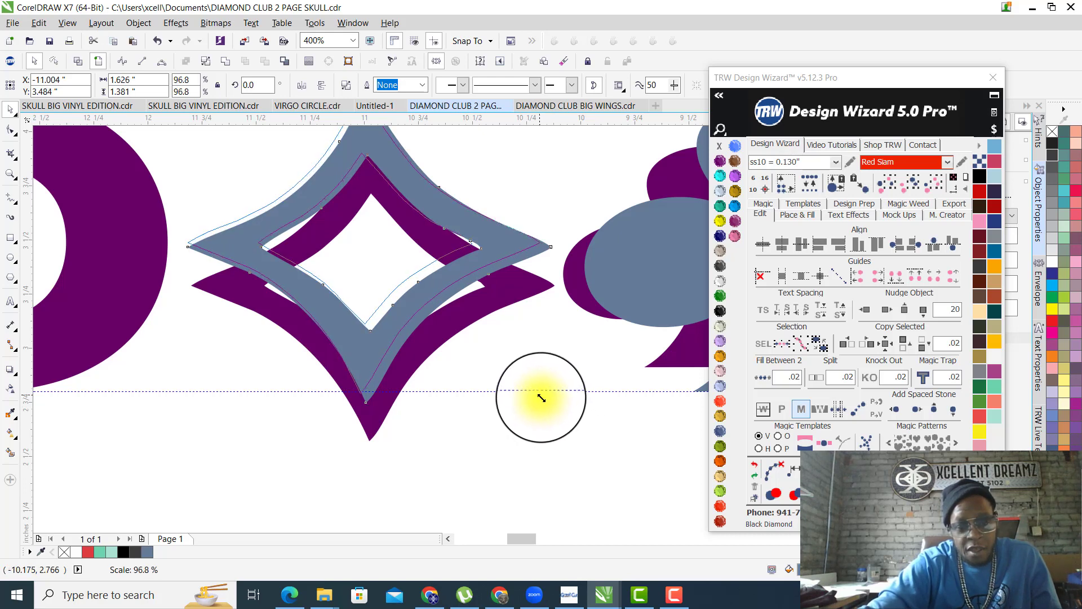
scroll(366, 410, up, 3)
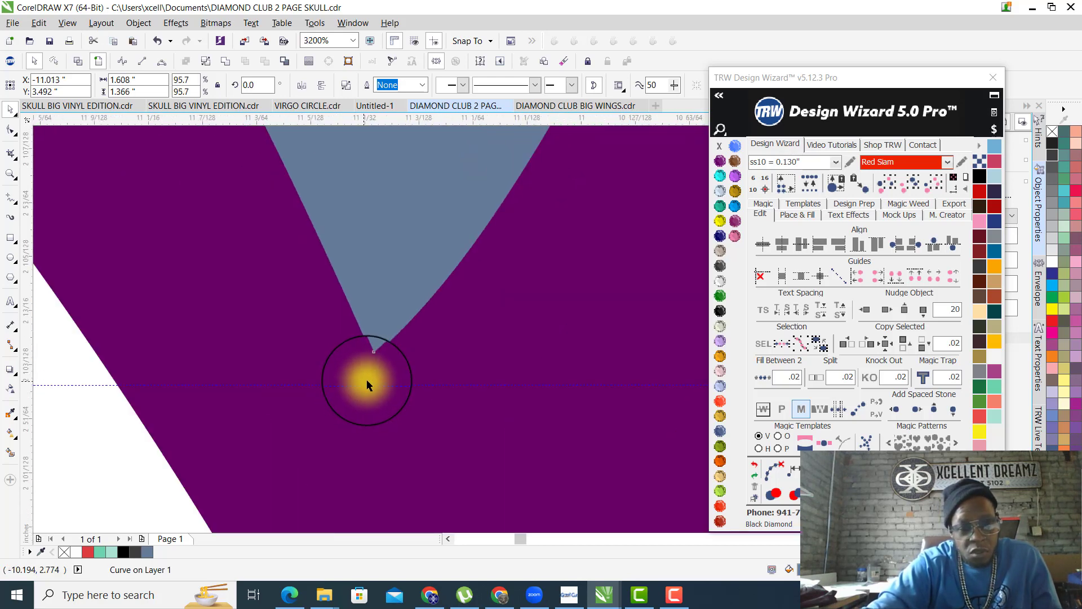
scroll(367, 379, down, 2)
scroll(363, 377, down, 2)
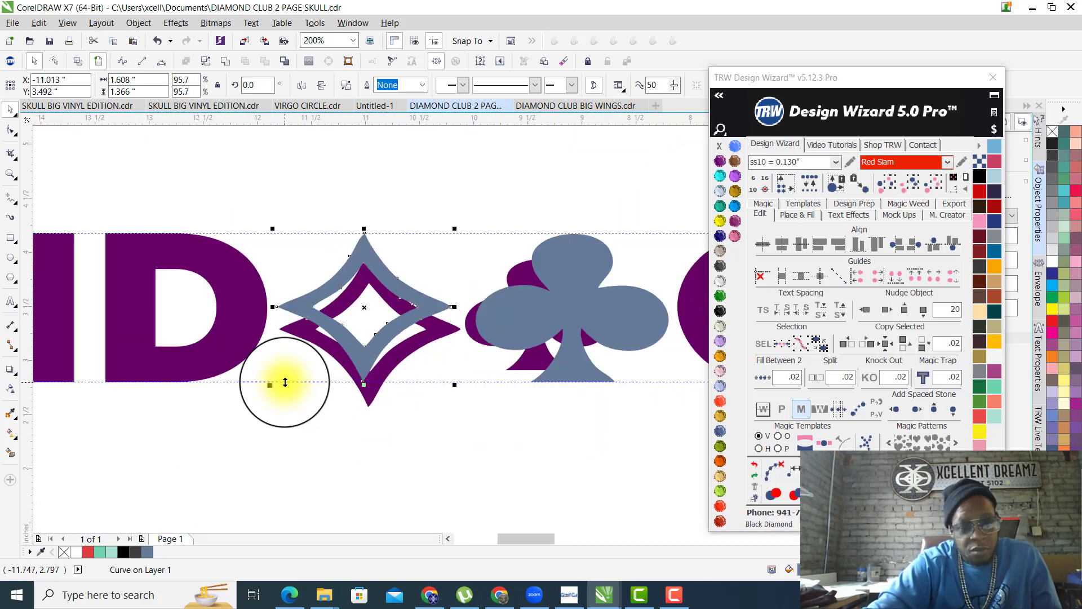
scroll(459, 414, up, 3)
scroll(573, 401, down, 1)
scroll(572, 402, up, 3)
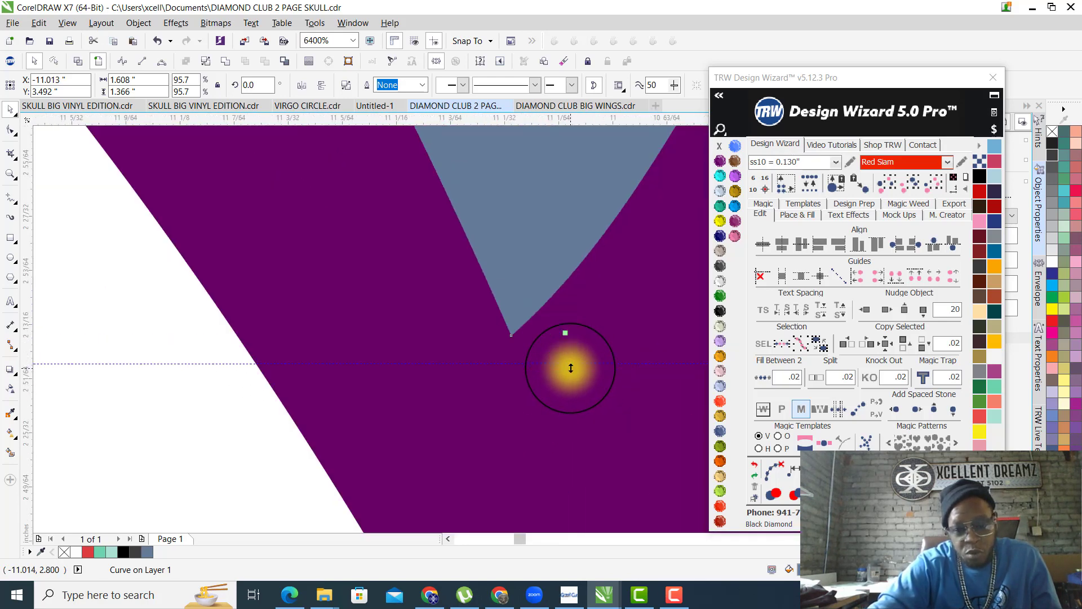
drag(568, 338, 526, 387)
scroll(526, 389, down, 5)
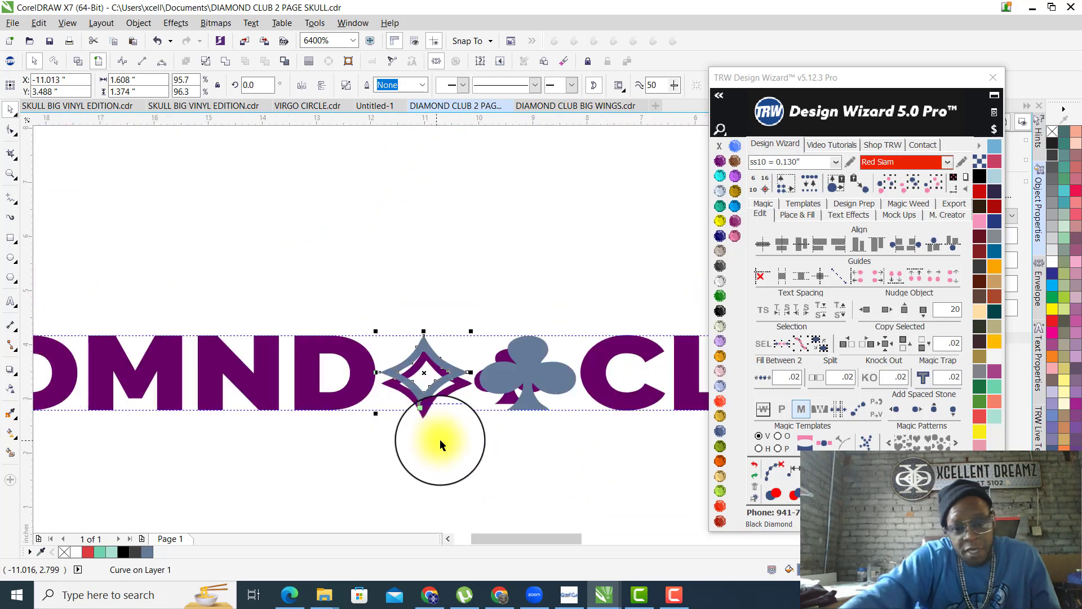
Delete all nodes of the original purple diamond and club from the lettering curve, keeping the slate-blue shapes and the letters.
scroll(451, 420, up, 2)
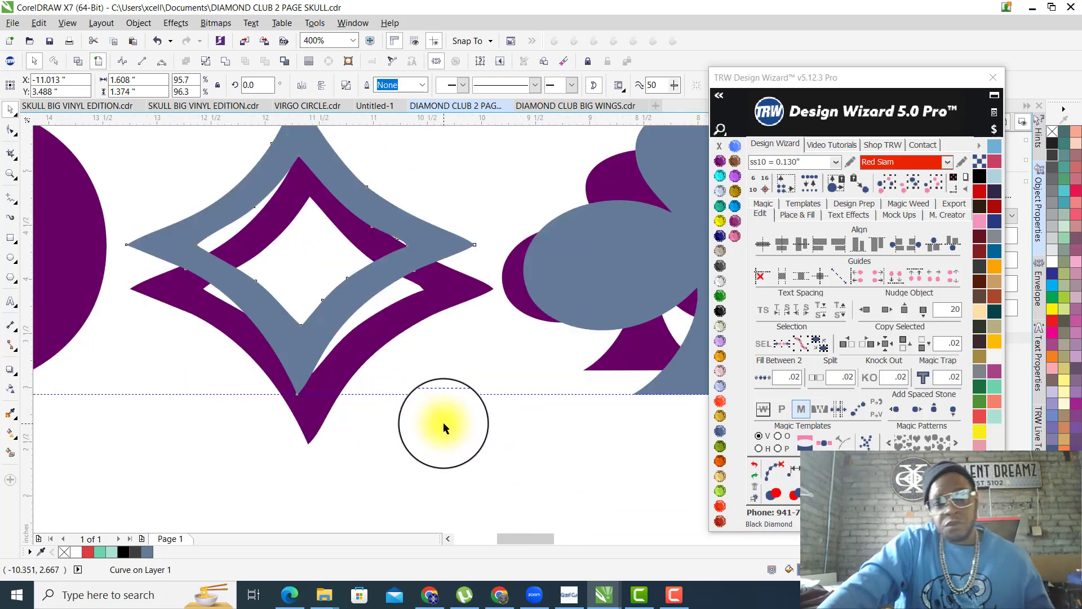
scroll(440, 426, down, 1)
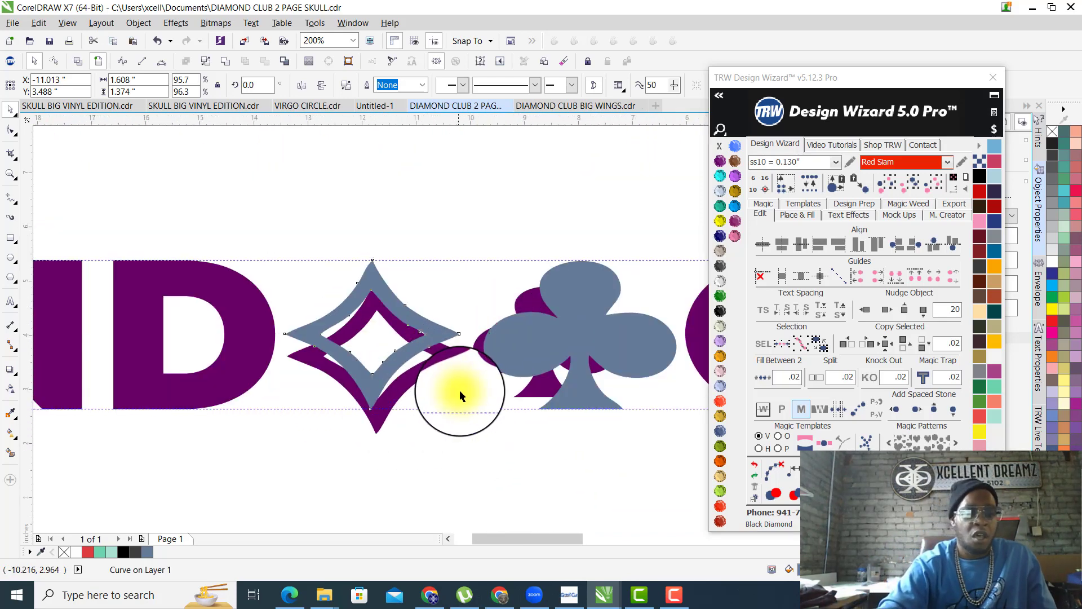
scroll(459, 390, down, 1)
scroll(442, 394, down, 1)
scroll(452, 387, up, 2)
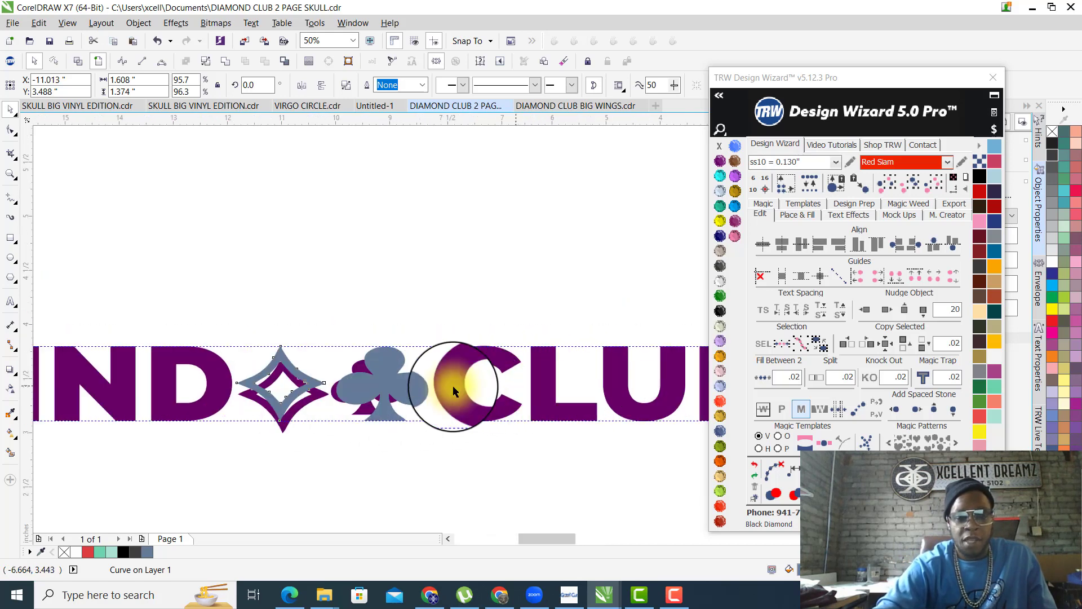
key(F10)
scroll(415, 368, down, 1)
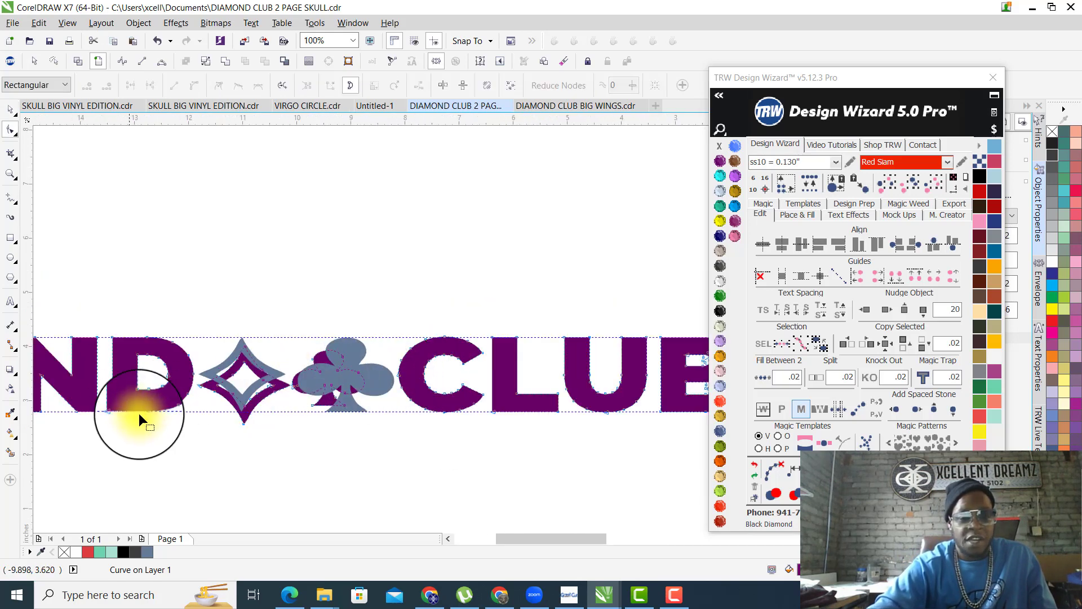
scroll(175, 403, up, 2)
scroll(387, 323, down, 1)
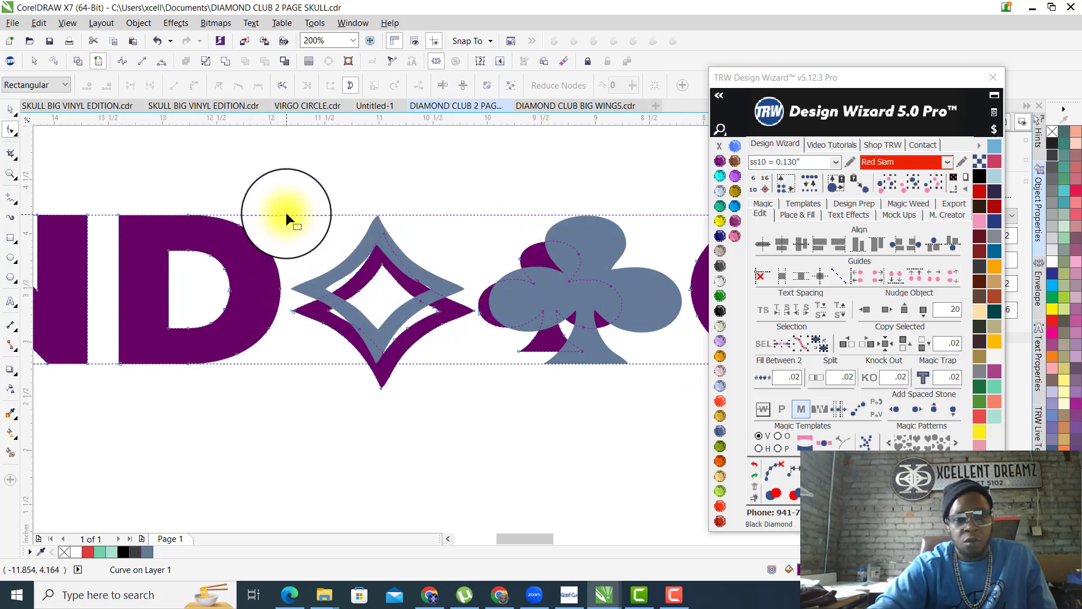
drag(287, 197, 467, 400)
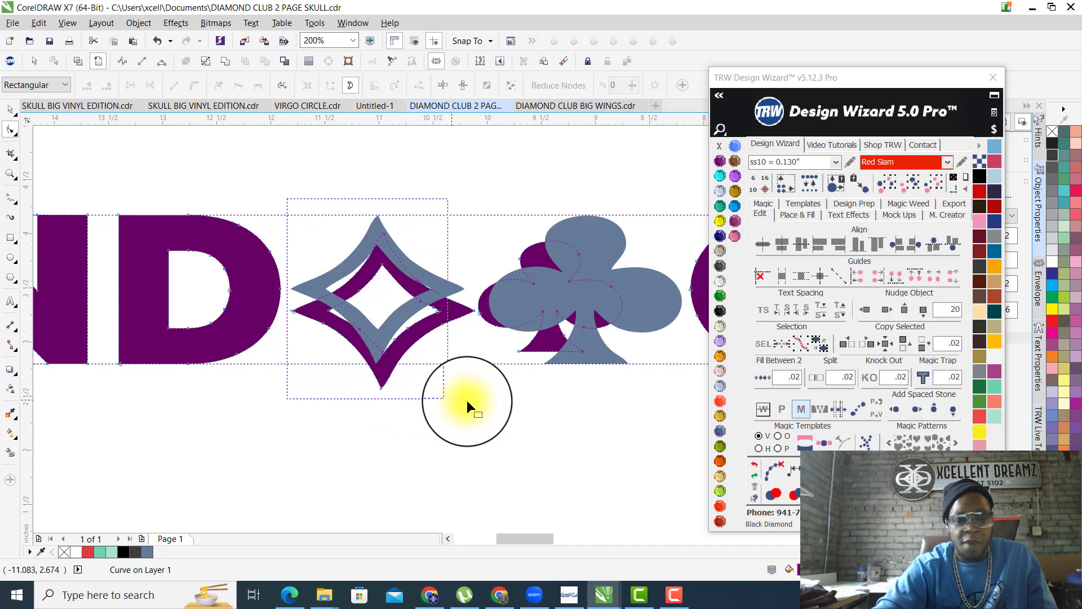
drag(640, 407, 655, 404)
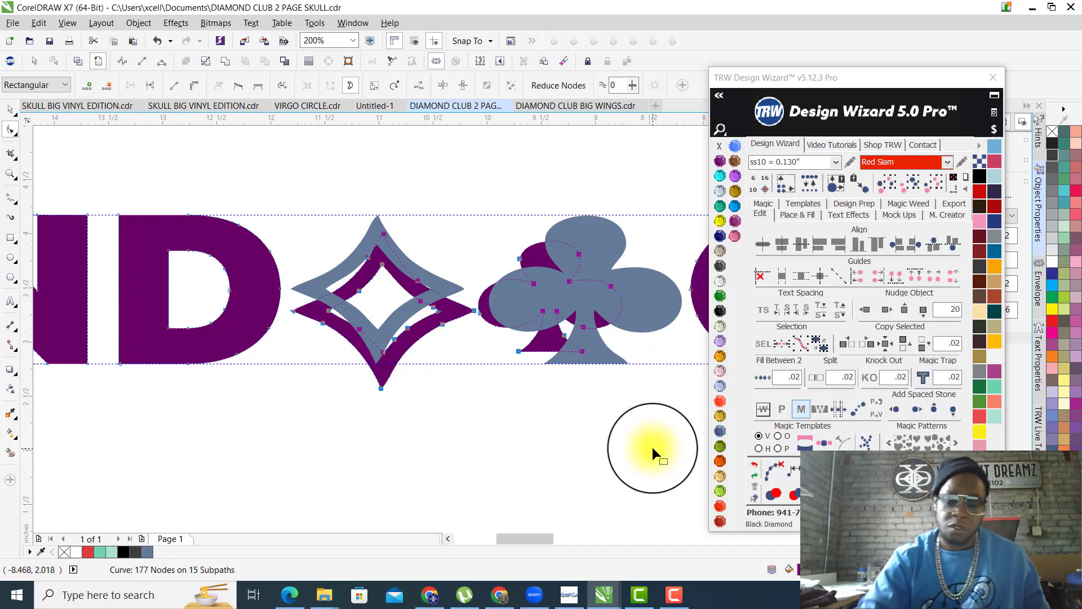
key(Delete)
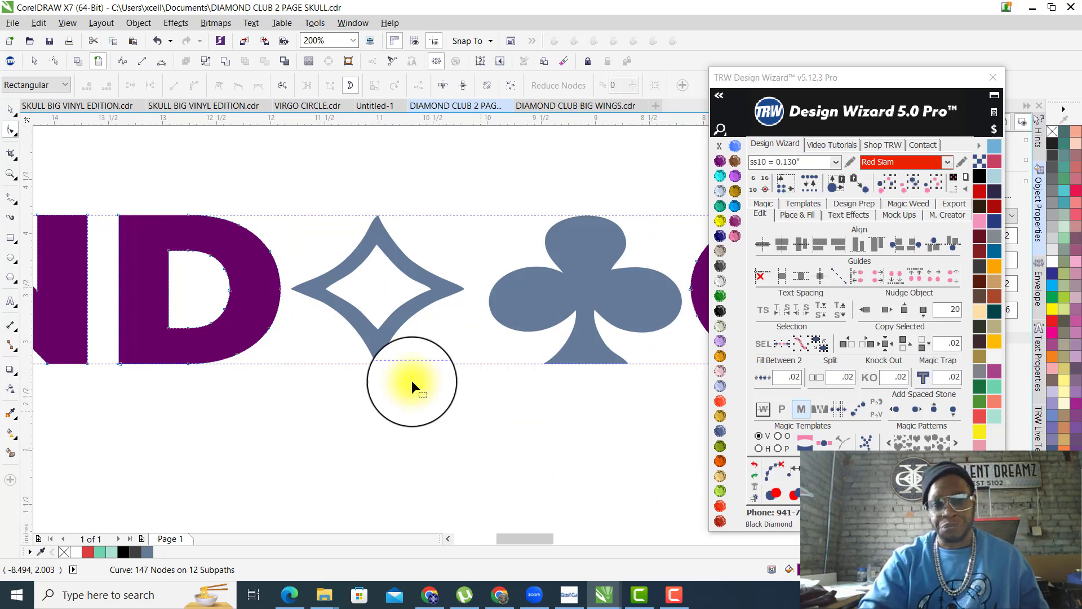
Move the slate-blue diamond horizontally toward the club, to about X -10.86 inches, to balance the gaps beside it.
scroll(374, 369, down, 3)
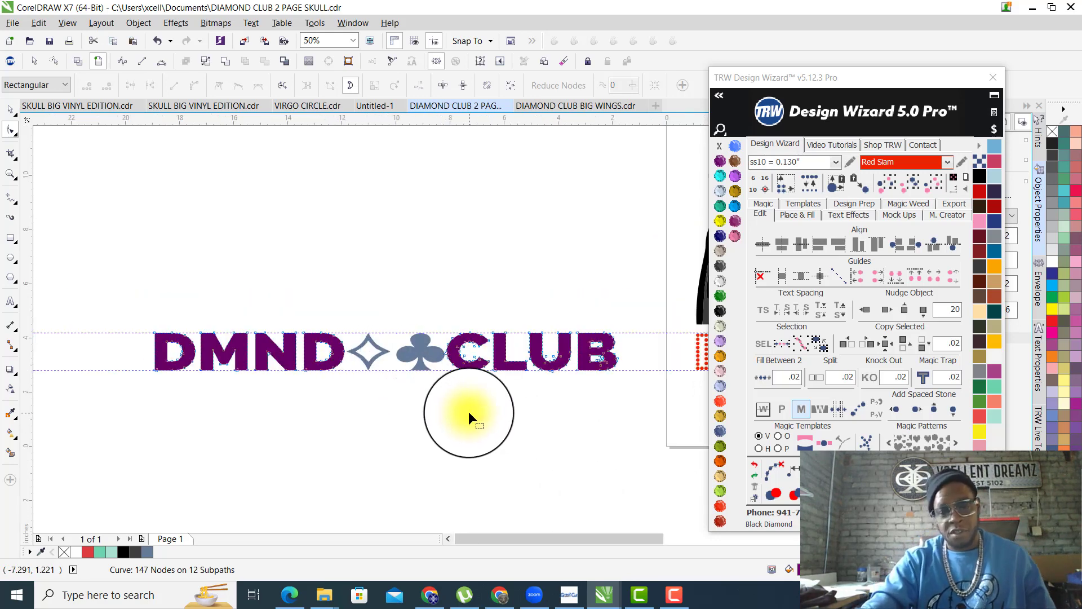
click(10, 110)
click(373, 349)
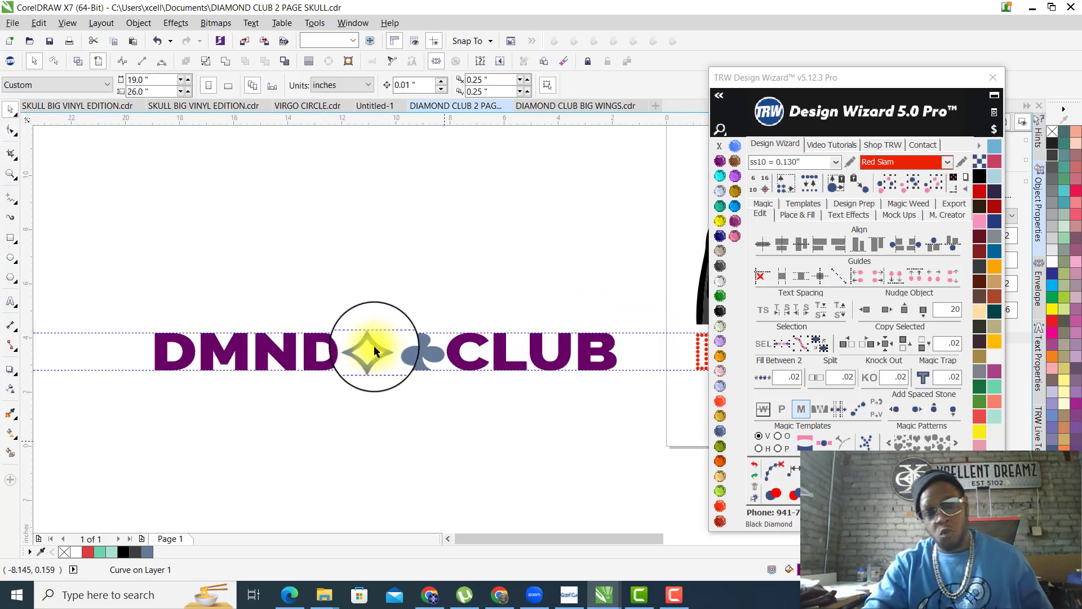
scroll(372, 352, up, 5)
drag(377, 301, 398, 301)
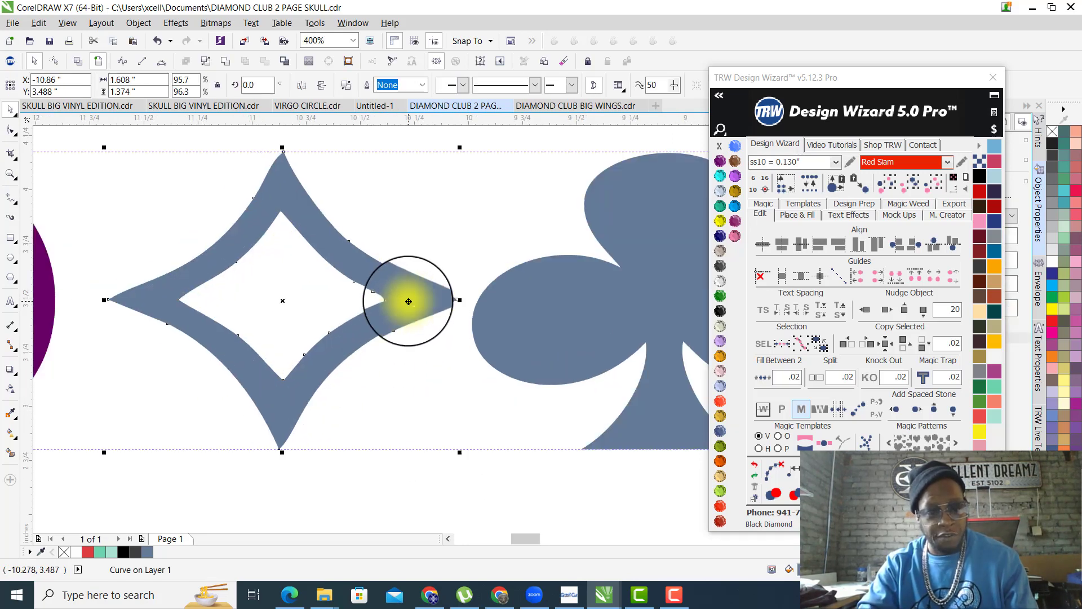
scroll(451, 381, down, 3)
click(438, 293)
Place a vertical guideline through the tips of the slate-blue diamond, at about X -10.868 inches.
scroll(414, 364, up, 4)
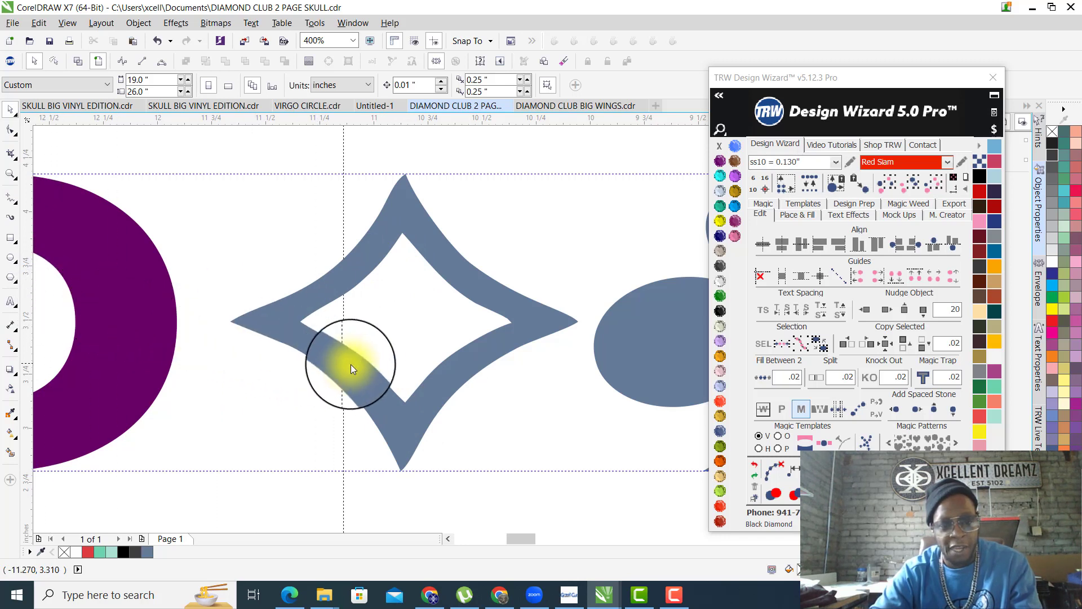
click(404, 231)
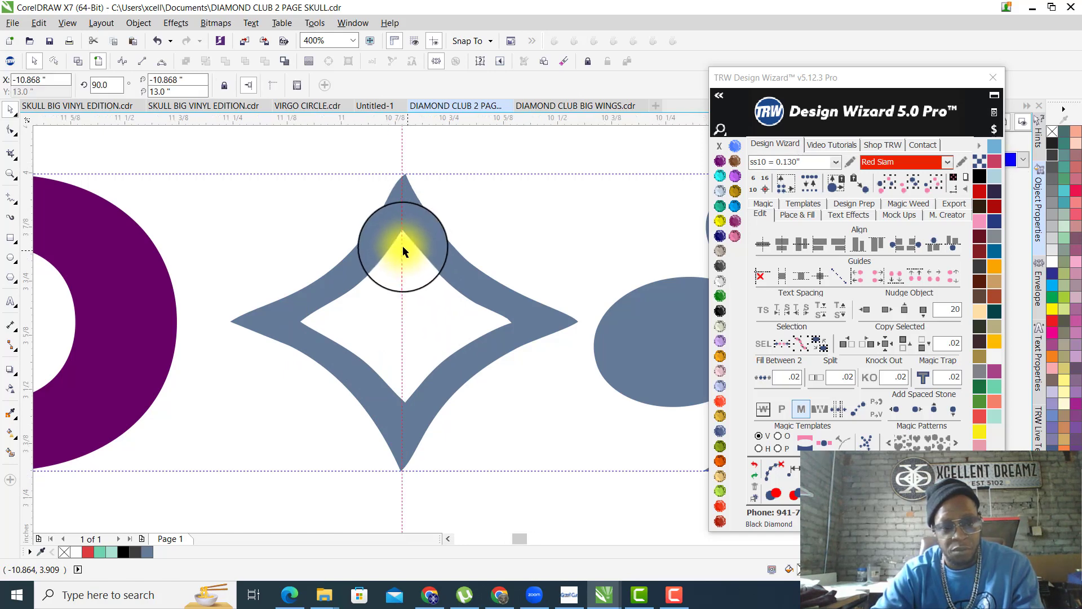
scroll(403, 245, up, 8)
scroll(370, 189, down, 10)
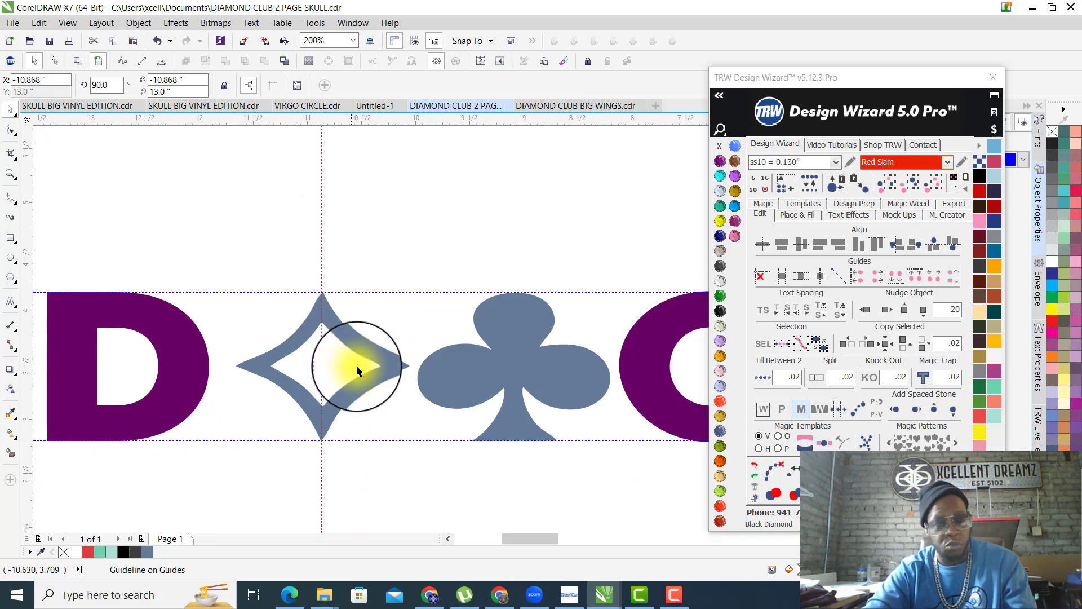
Draw a rectangle about 0.999 by 2.255 inches from the vertical guideline over the right half of the diamond.
click(9, 238)
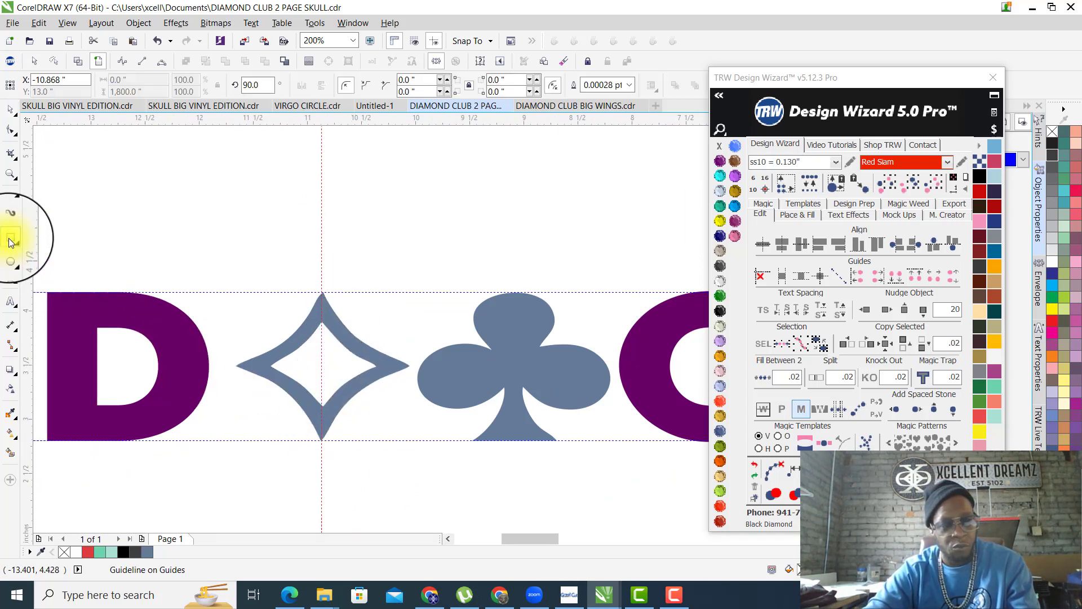
drag(322, 250, 430, 494)
drag(429, 494, 430, 495)
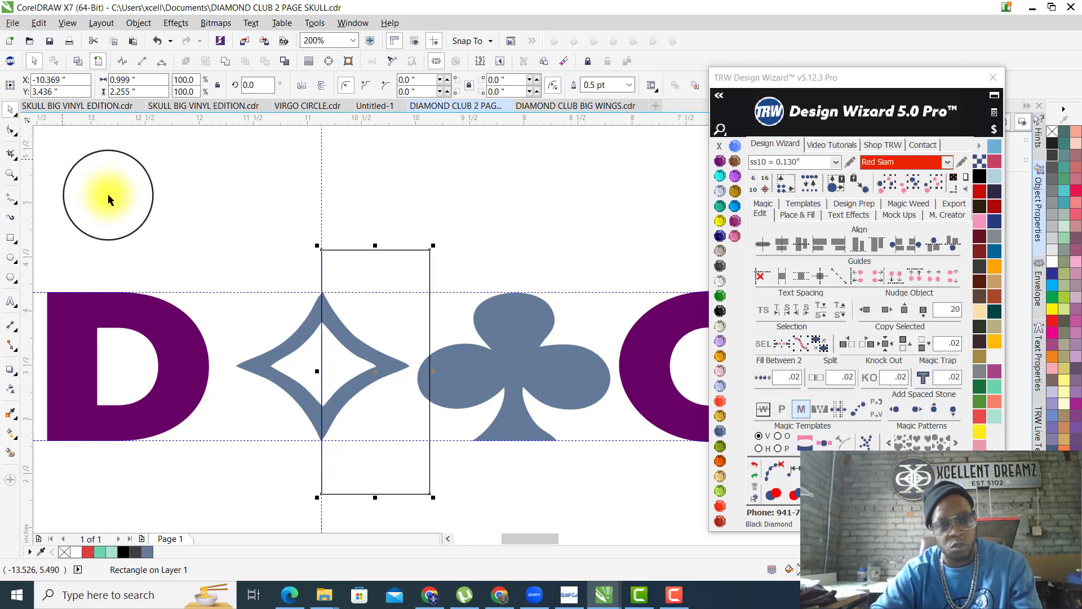
Trim the right half off the slate-blue diamond with the rectangle, and delete the rectangle.
shift+click(258, 371)
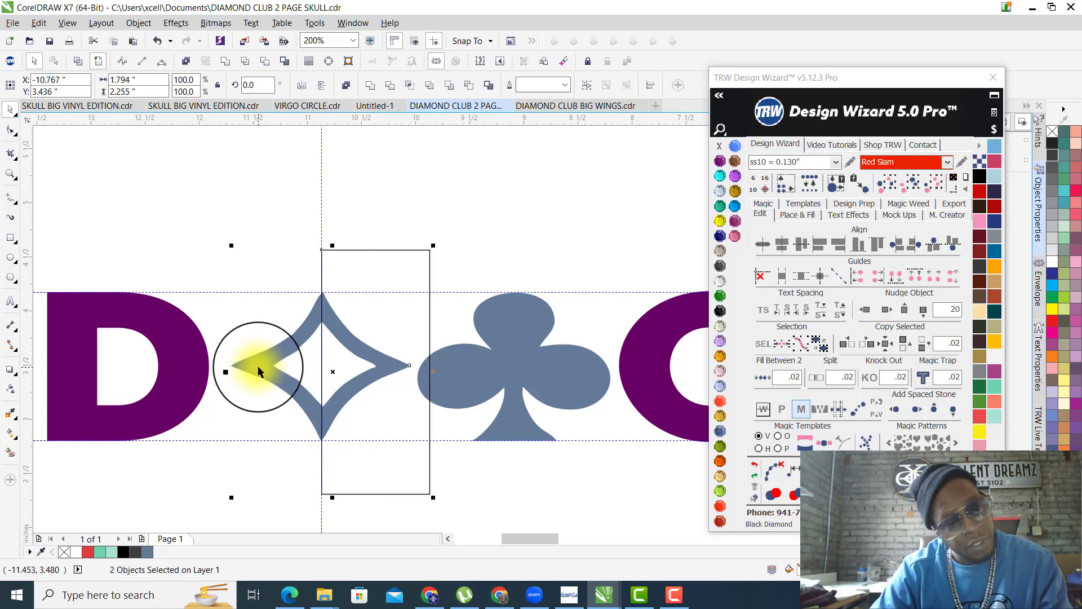
click(265, 61)
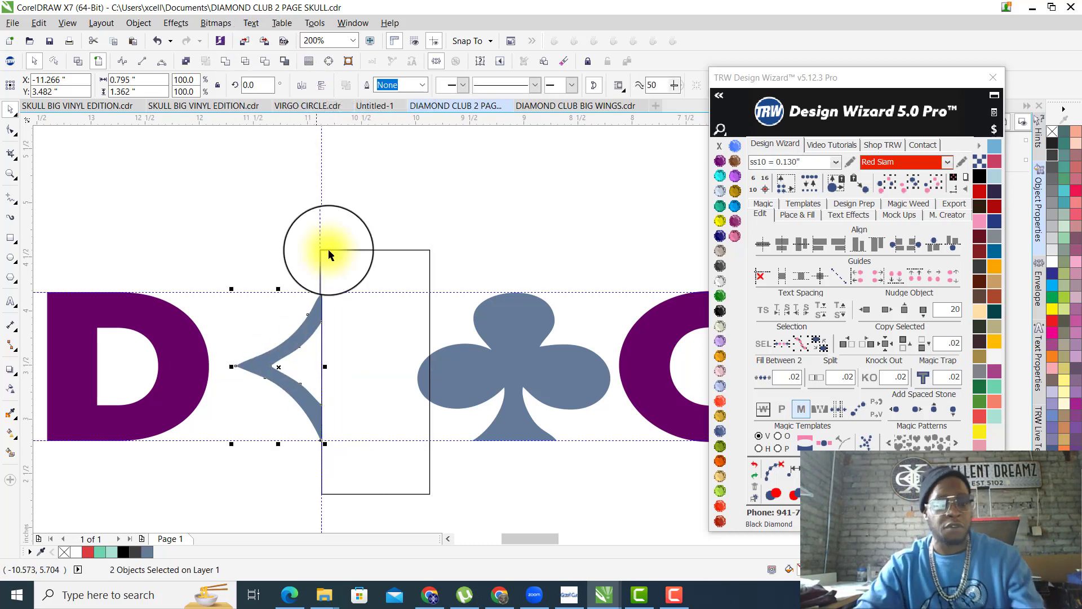
click(380, 275)
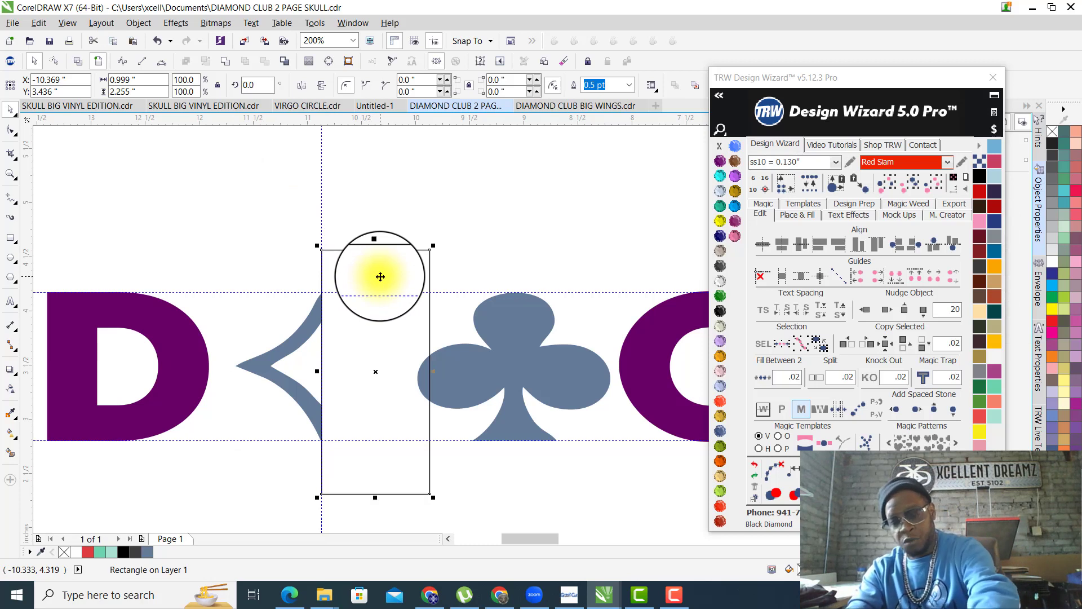
key(Delete)
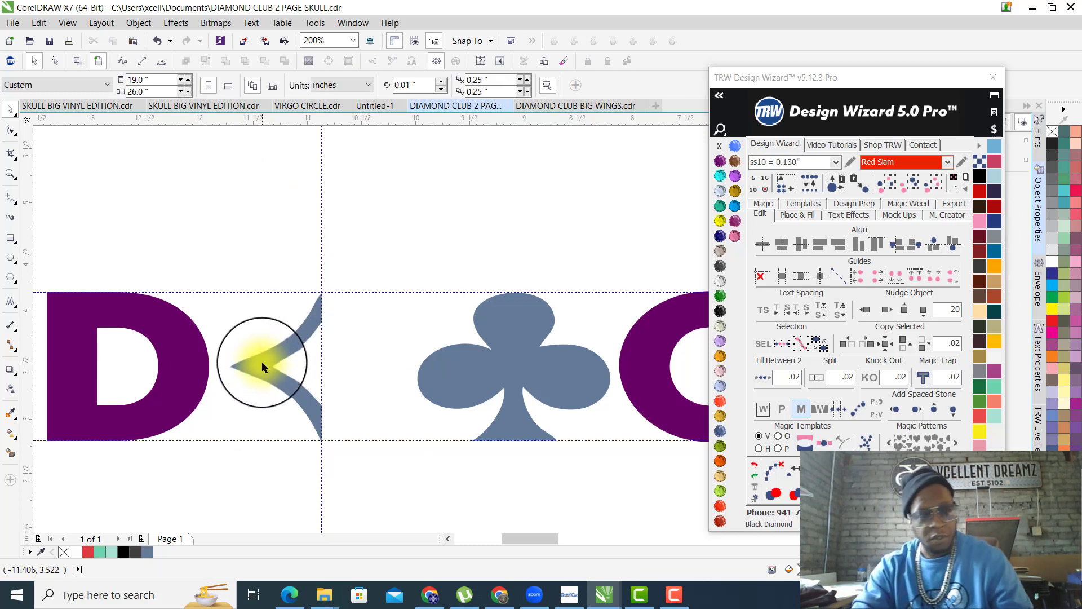
Copy the diamond's left half to the other side of the guideline, mirror it horizontally, and weld both halves into one shape.
click(262, 362)
drag(256, 366, 343, 375)
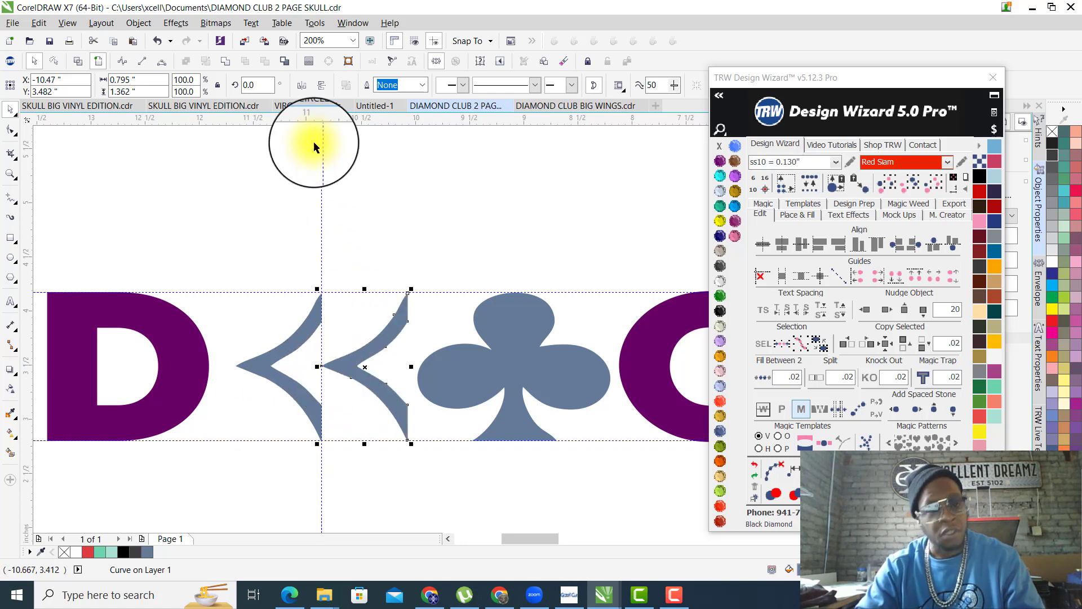
click(302, 85)
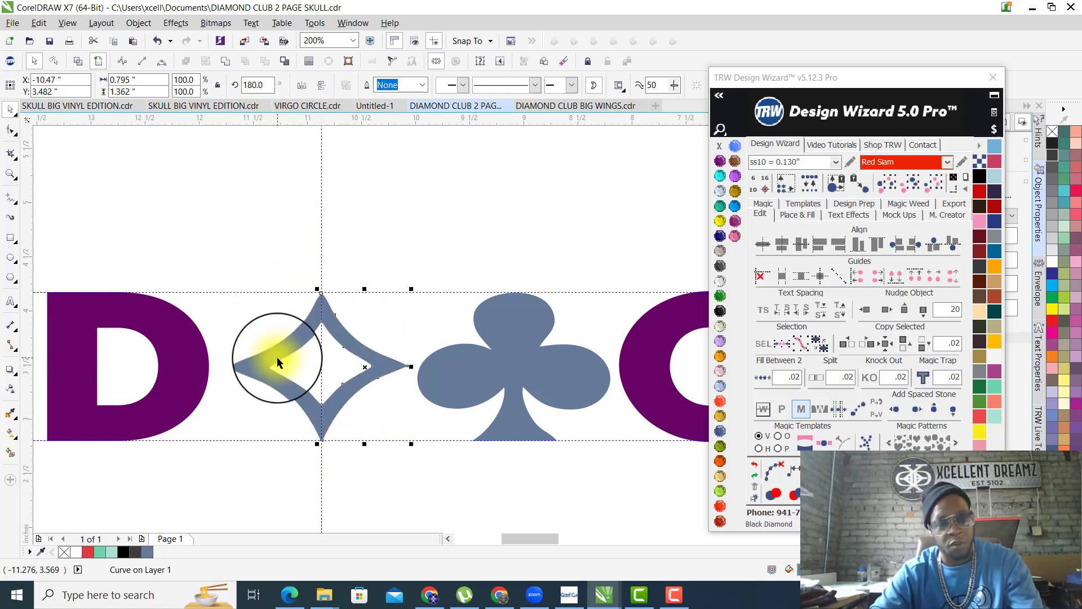
shift+click(243, 364)
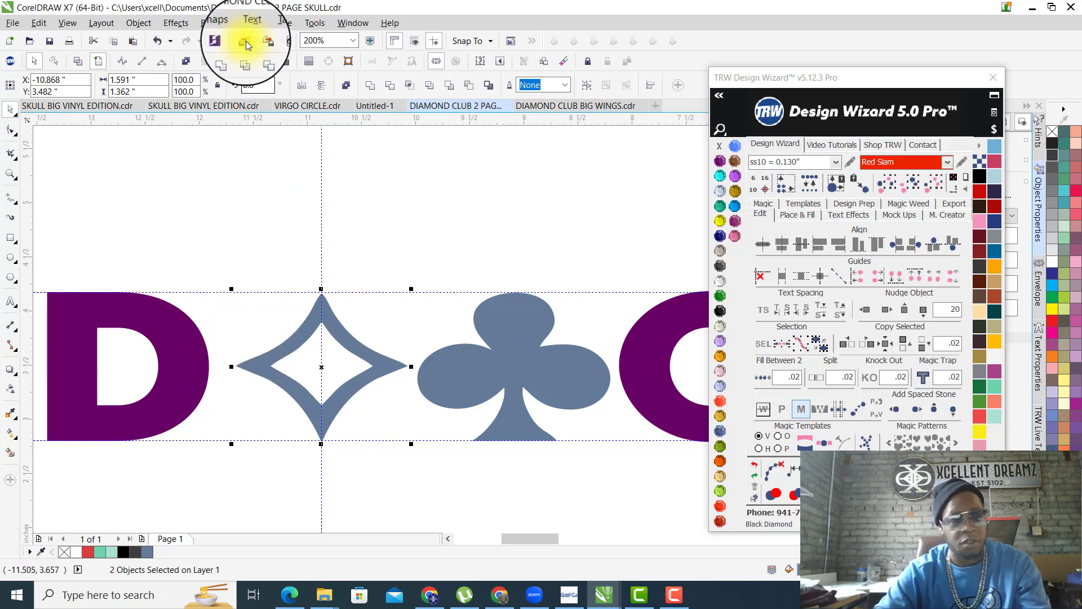
click(245, 229)
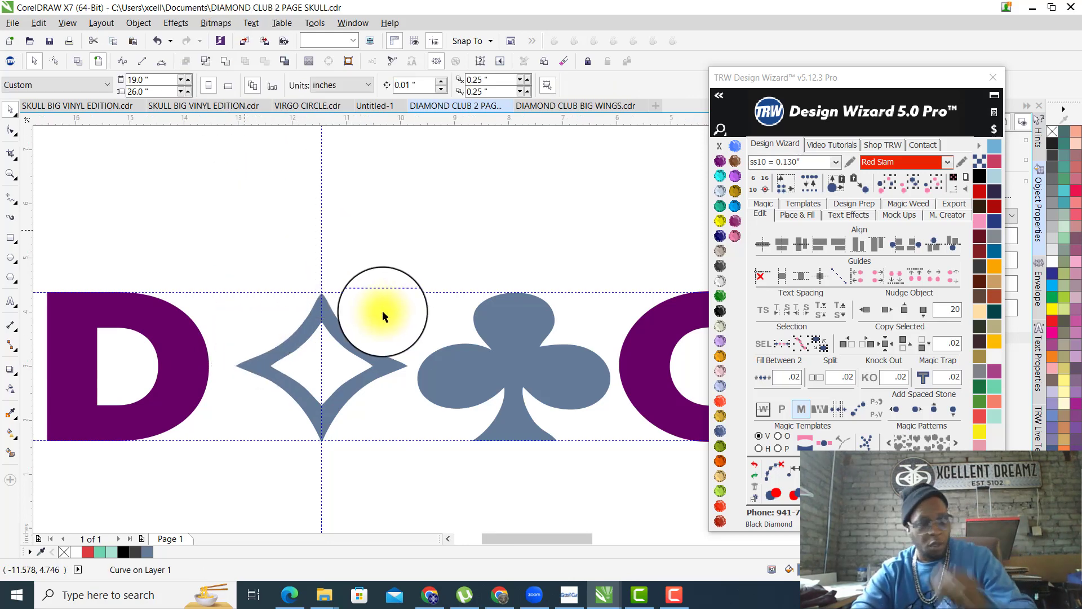
Move the slate-blue diamond and club together horizontally toward the D, to about X -9.979 inches, to even out the gaps.
scroll(386, 307, down, 3)
scroll(393, 319, up, 3)
click(415, 293)
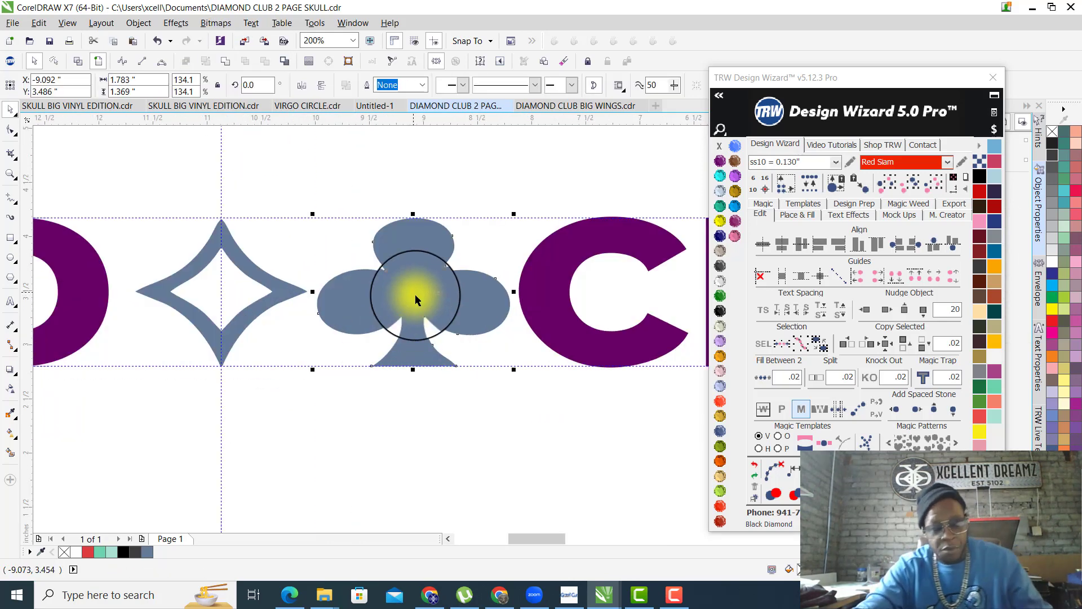
scroll(249, 320, down, 3)
scroll(249, 320, up, 2)
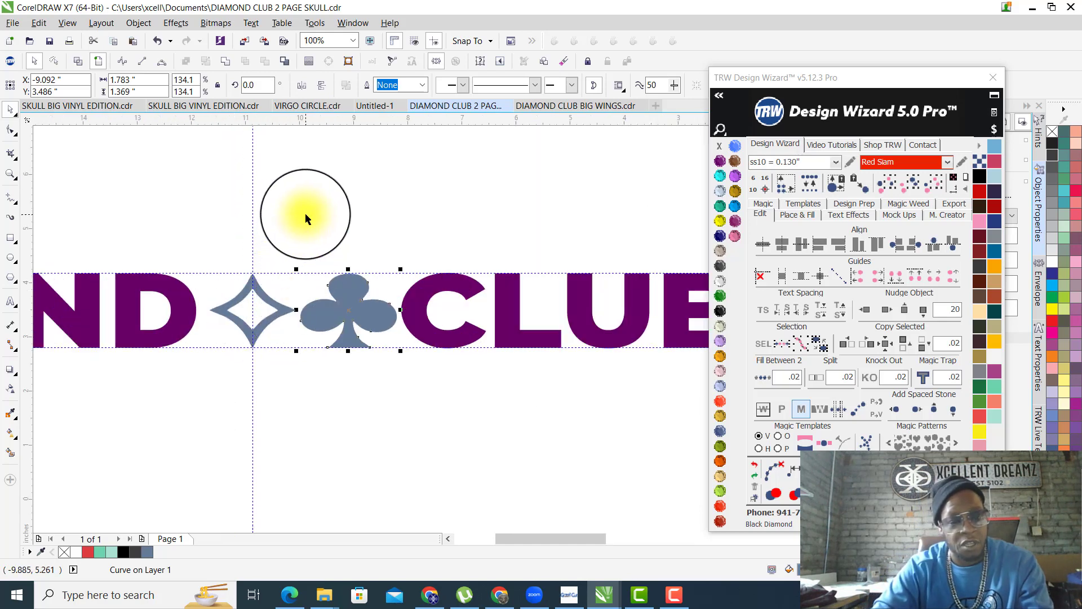
click(305, 212)
scroll(330, 323, up, 2)
click(373, 311)
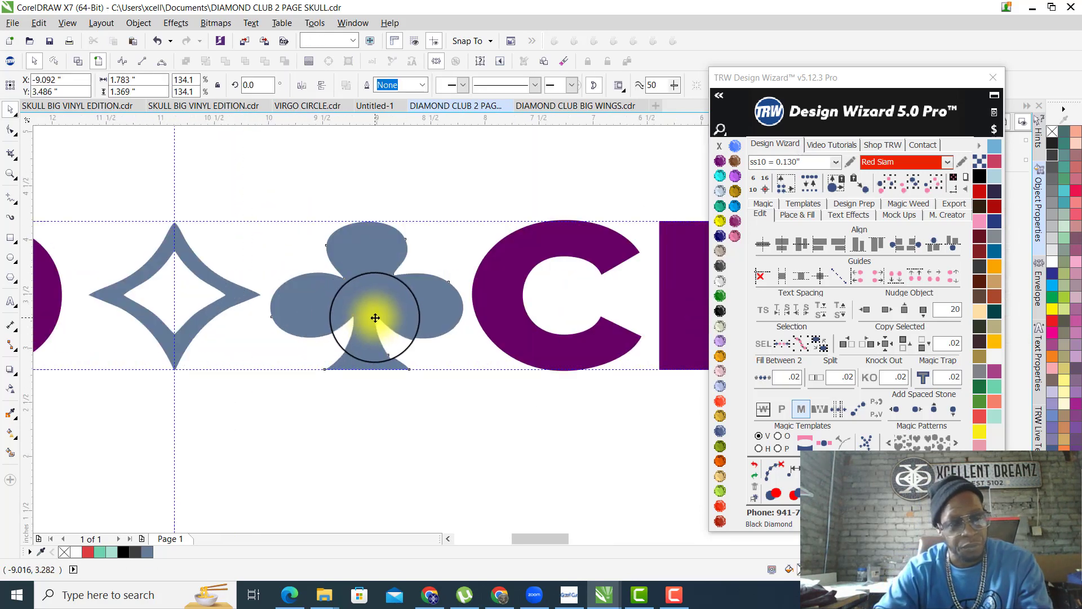
shift+click(111, 299)
scroll(112, 299, up, 1)
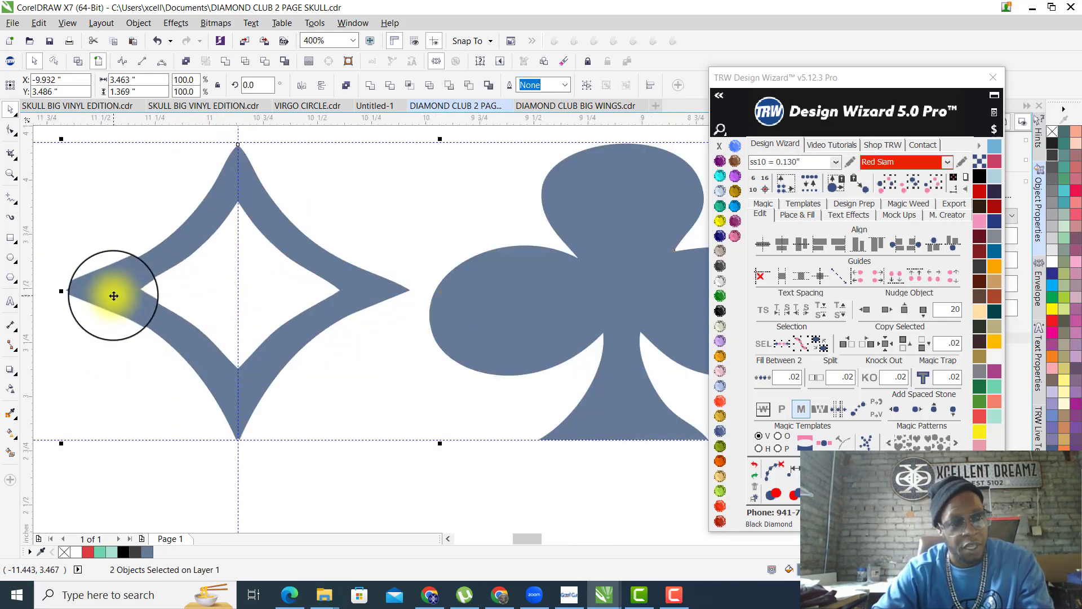
drag(114, 298, 116, 306)
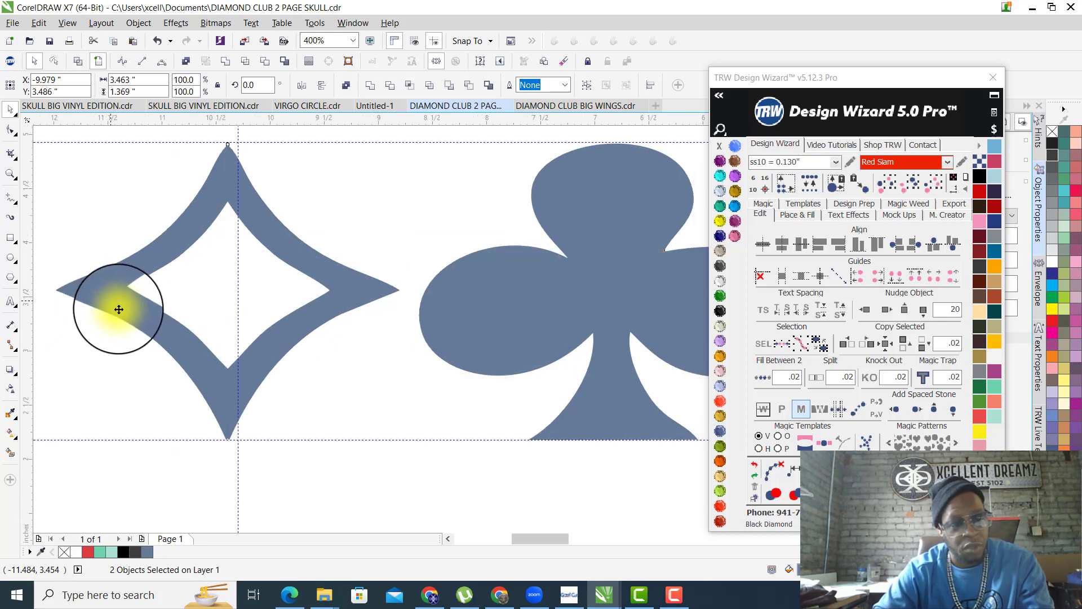
scroll(116, 305, down, 2)
click(375, 381)
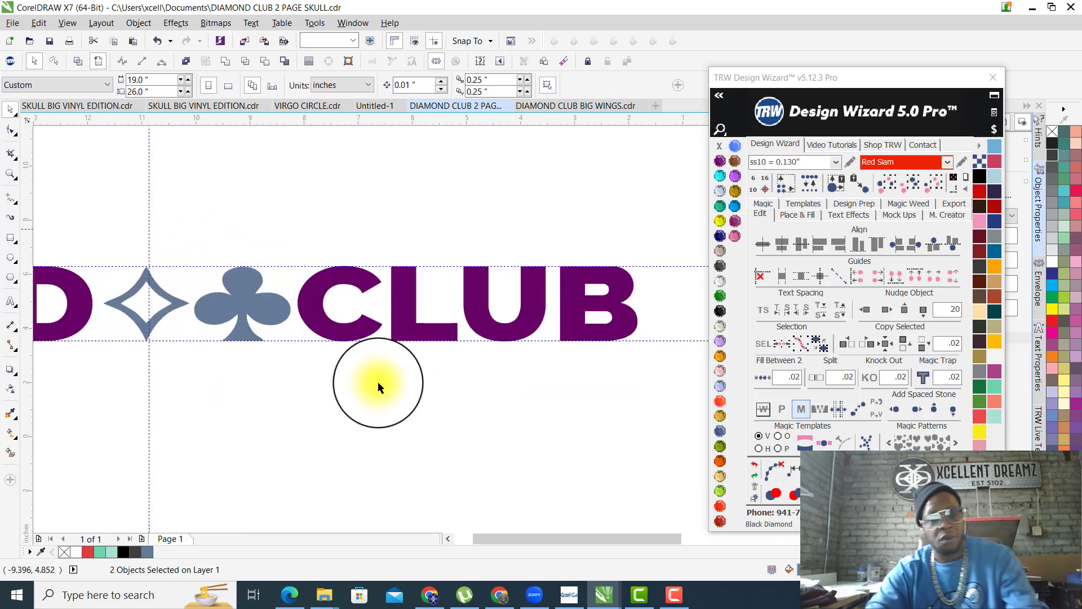
Delete the small old slate-blue club between DMND and CLUB in the rhinestone lettering on the page.
scroll(434, 307, down, 2)
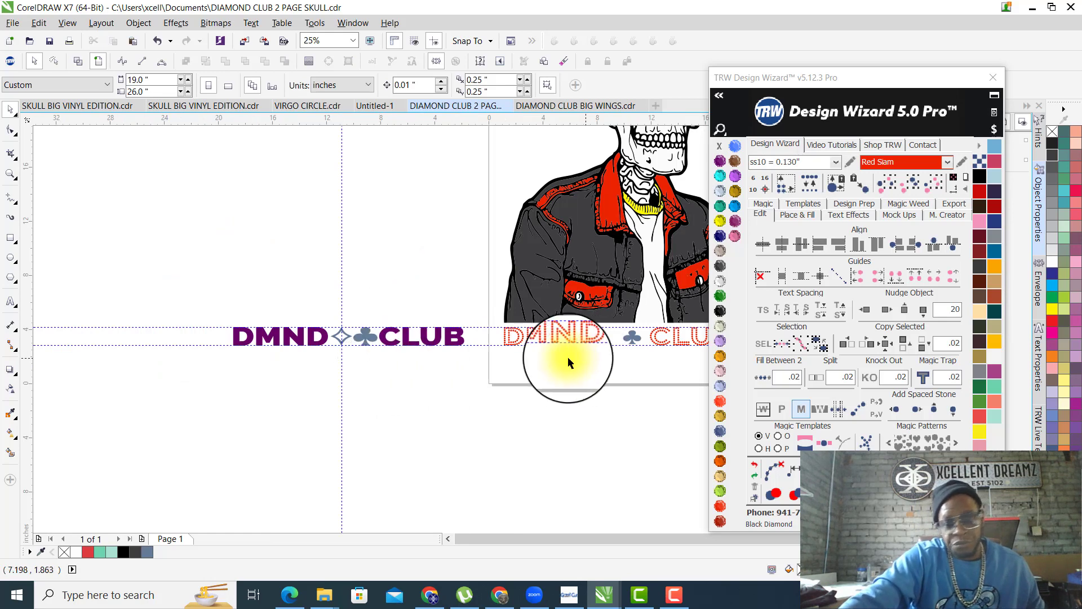
click(638, 339)
scroll(639, 339, up, 4)
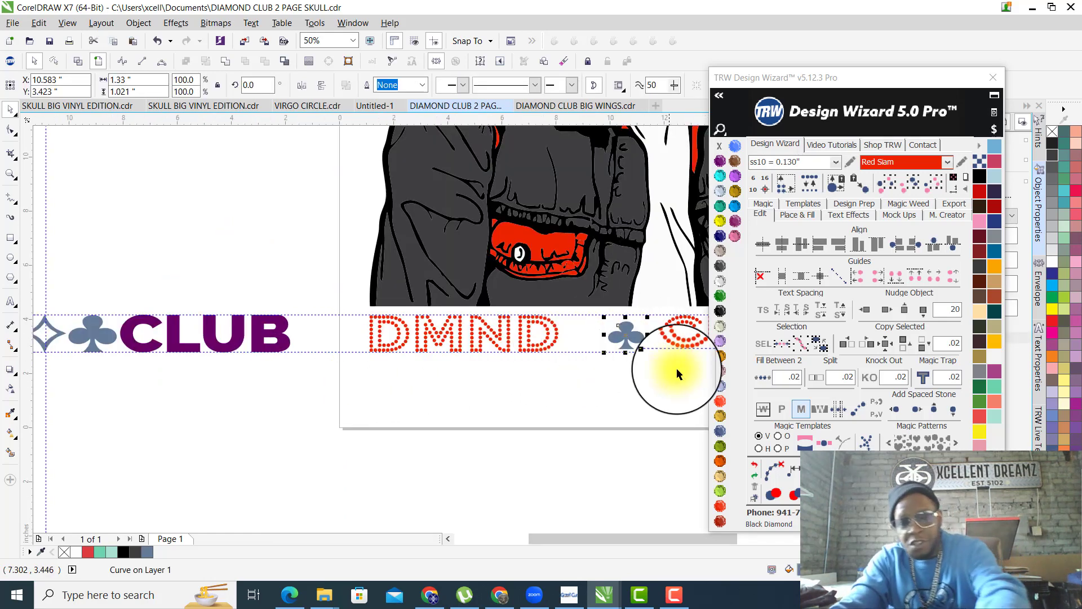
key(Delete)
scroll(542, 414, down, 4)
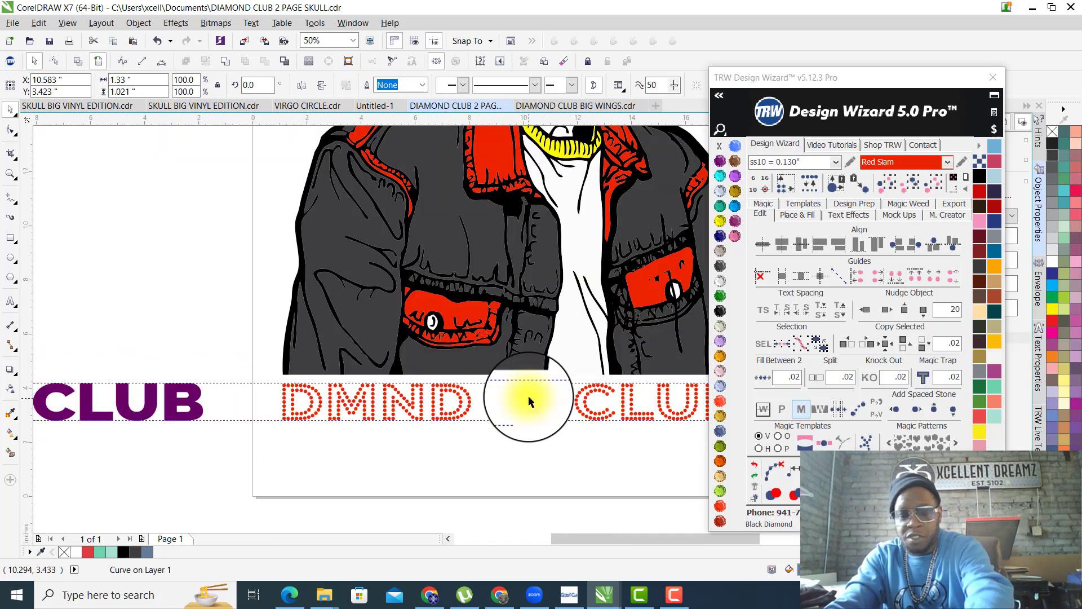
Nudge the purple lettering with its diamond and club 20 inches to the right, over the rhinestone lettering on the page.
drag(99, 386, 365, 448)
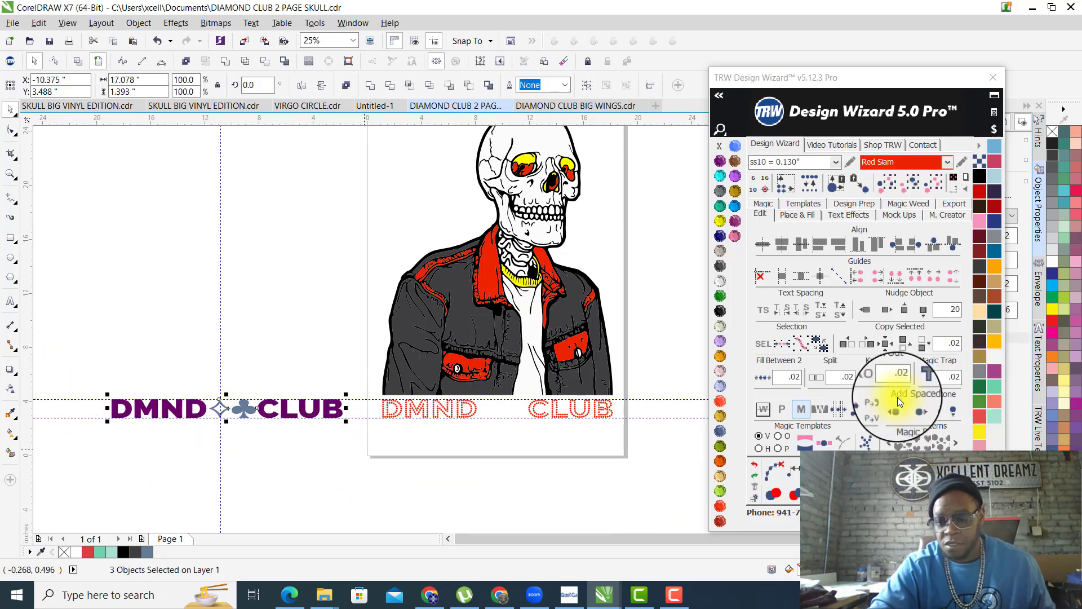
click(884, 313)
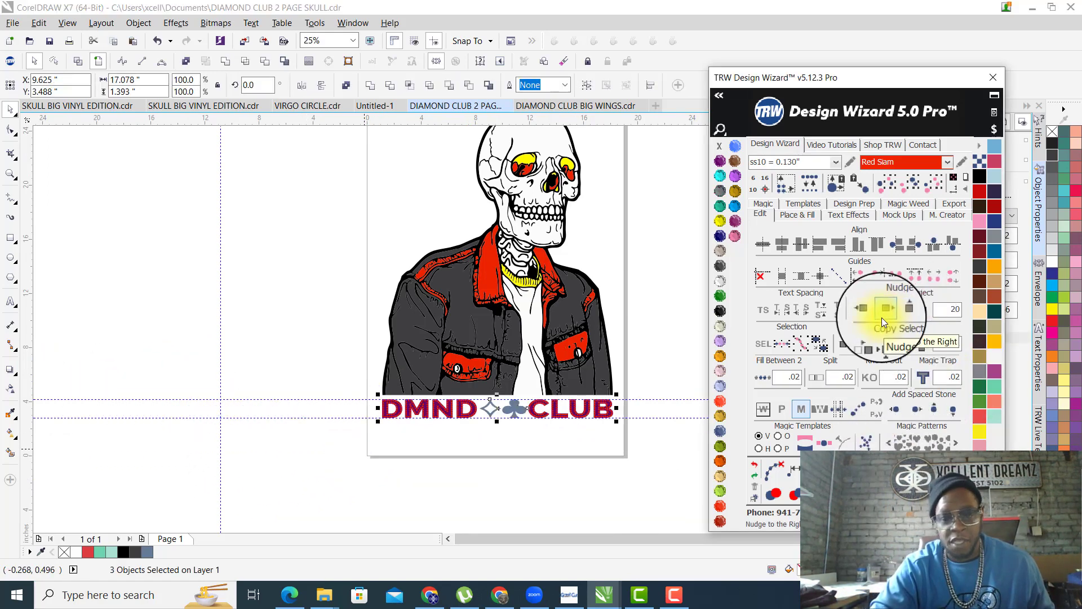
scroll(540, 428, up, 2)
click(543, 401)
scroll(484, 418, down, 2)
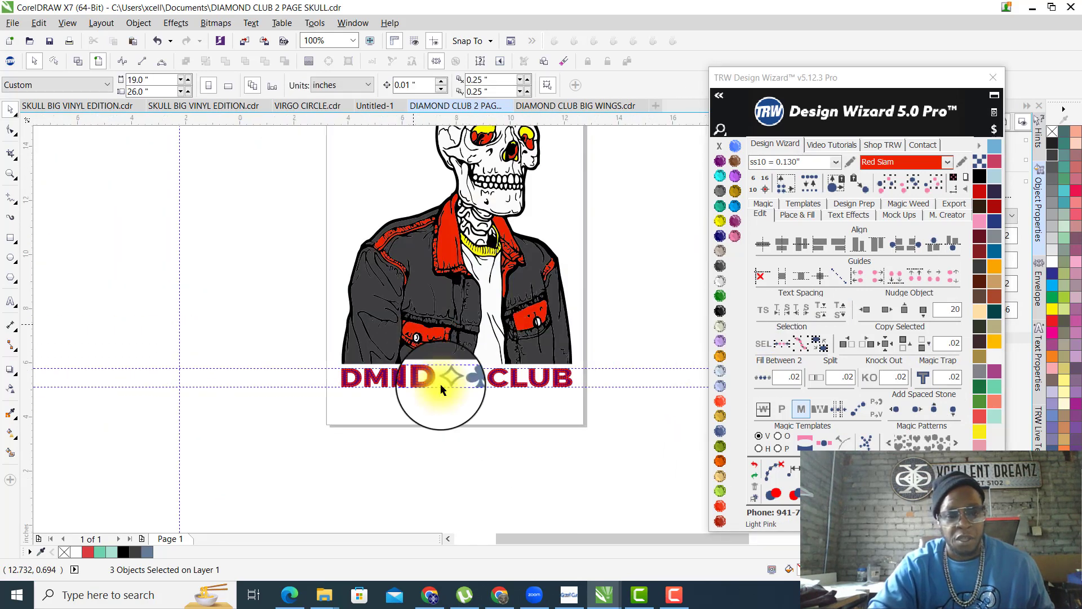
scroll(455, 430, up, 2)
scroll(455, 428, down, 2)
scroll(544, 459, up, 2)
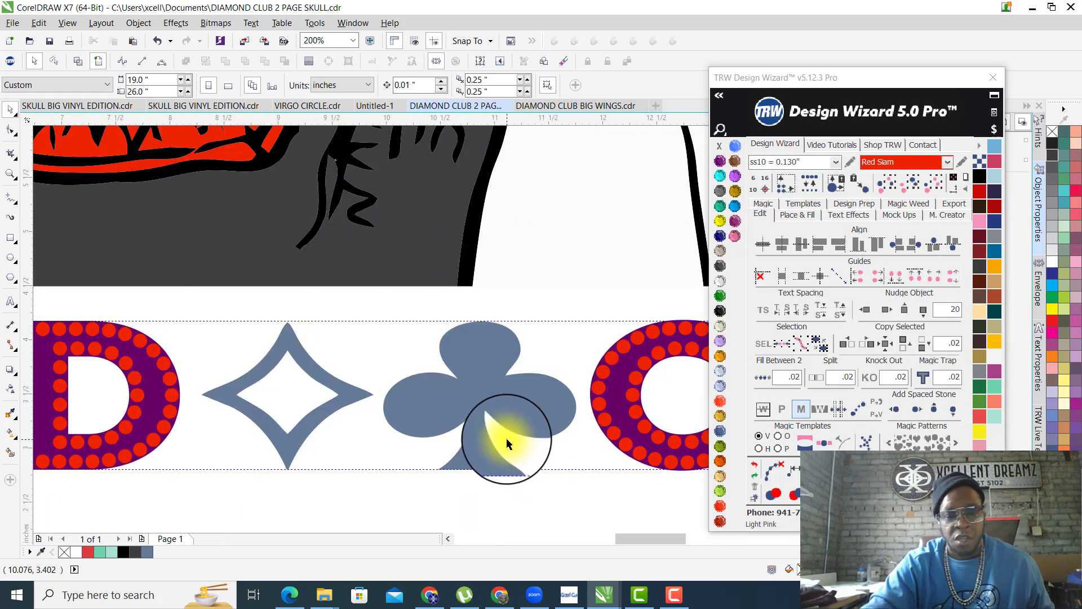
Fill the club with ss10 Red Siam stones using Hatch Fill at 0.14 line spacing and 0° angle, and merge overlapping stones.
click(483, 363)
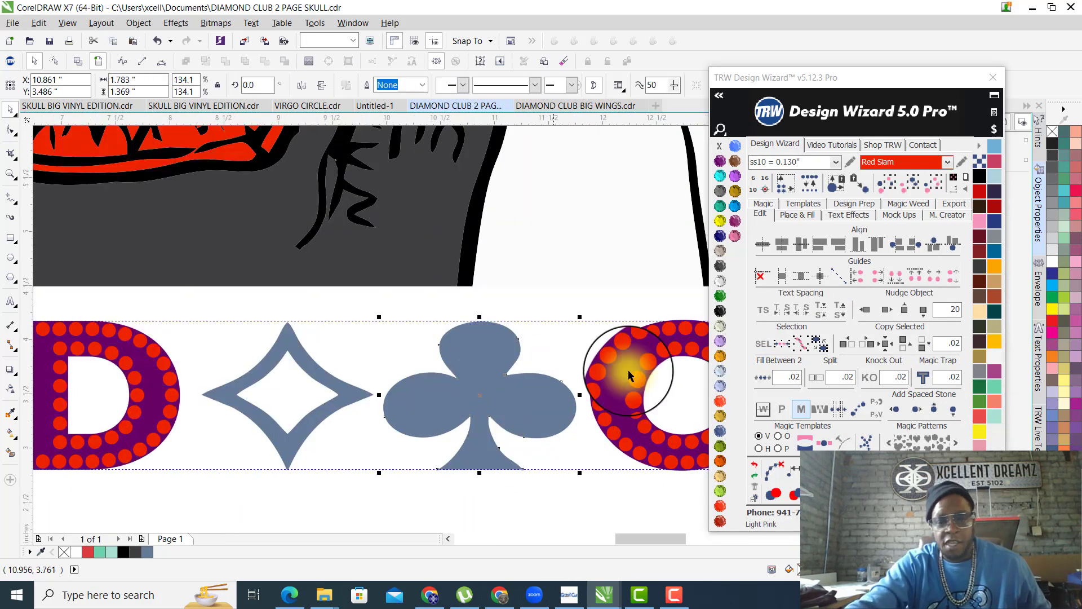
click(801, 217)
click(800, 339)
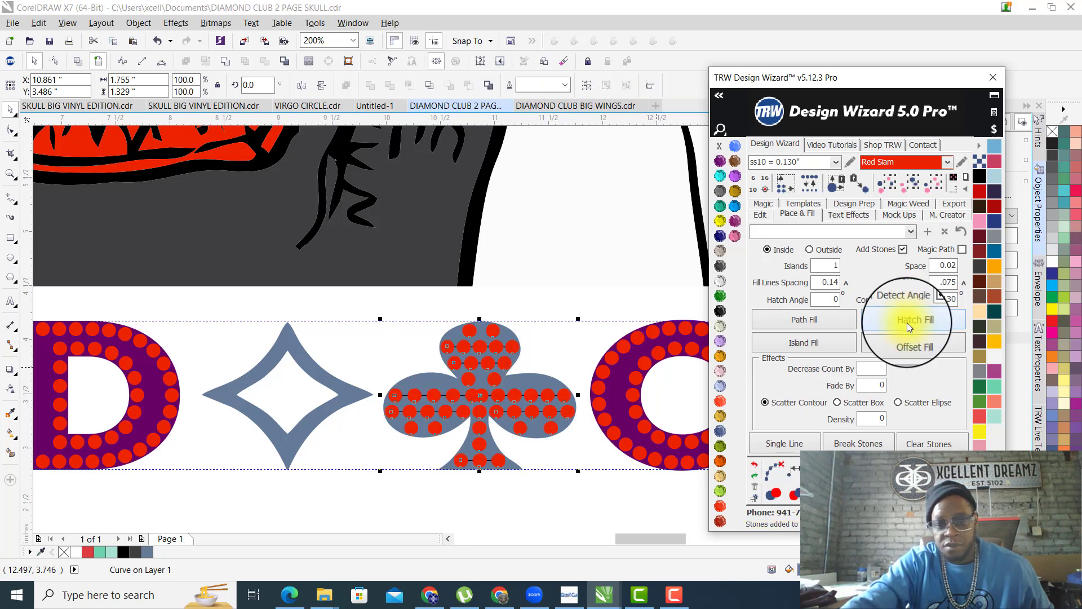
click(773, 464)
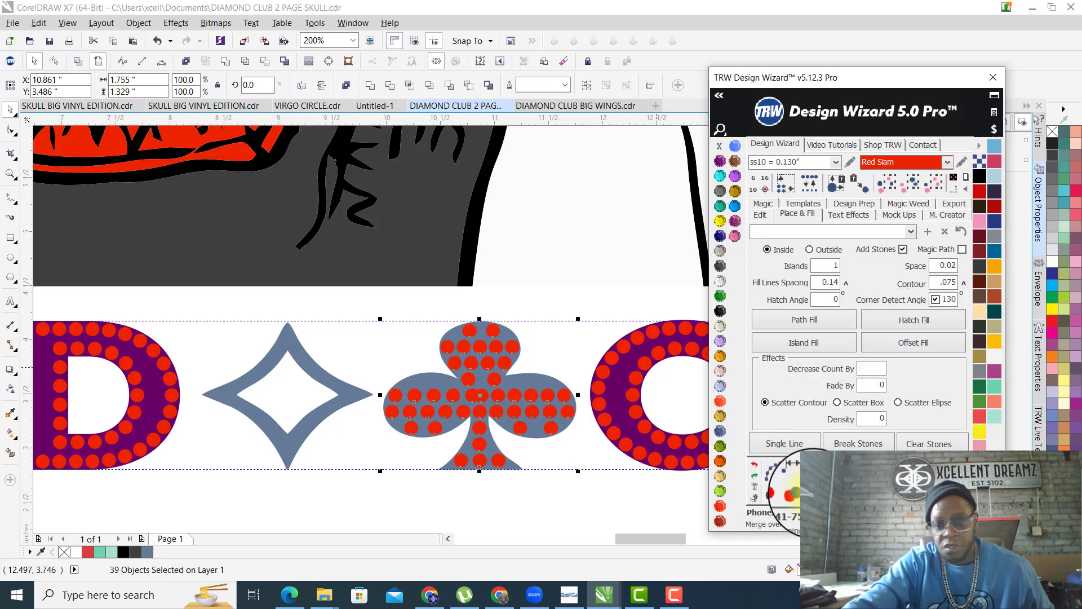
Fill the diamond with ss10 Red Siam stones using Island Fill with 1 island, and merge the overlapping stones.
click(293, 338)
click(792, 343)
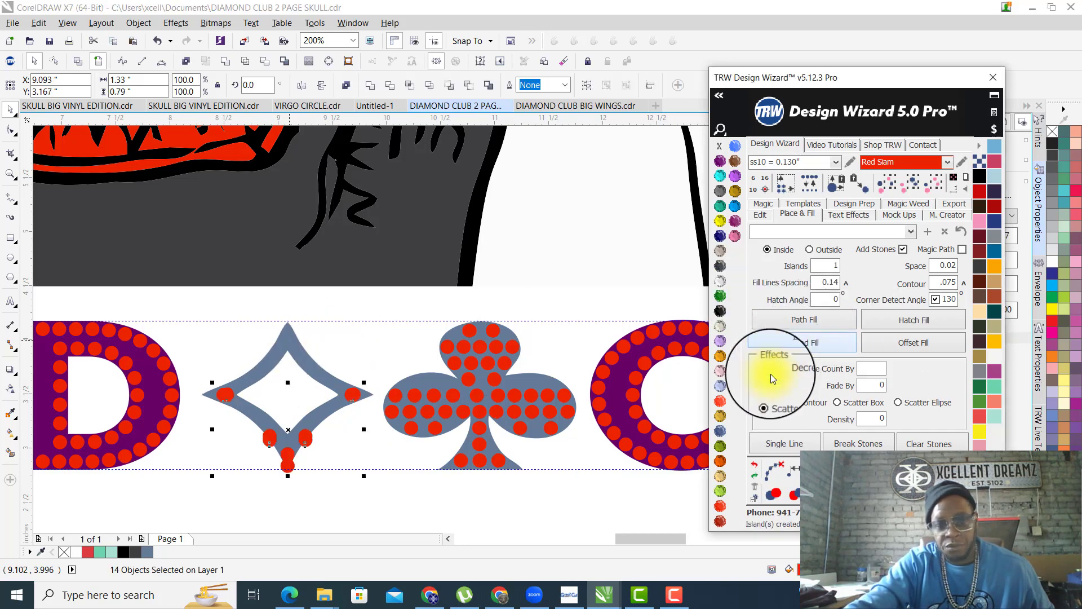
click(818, 497)
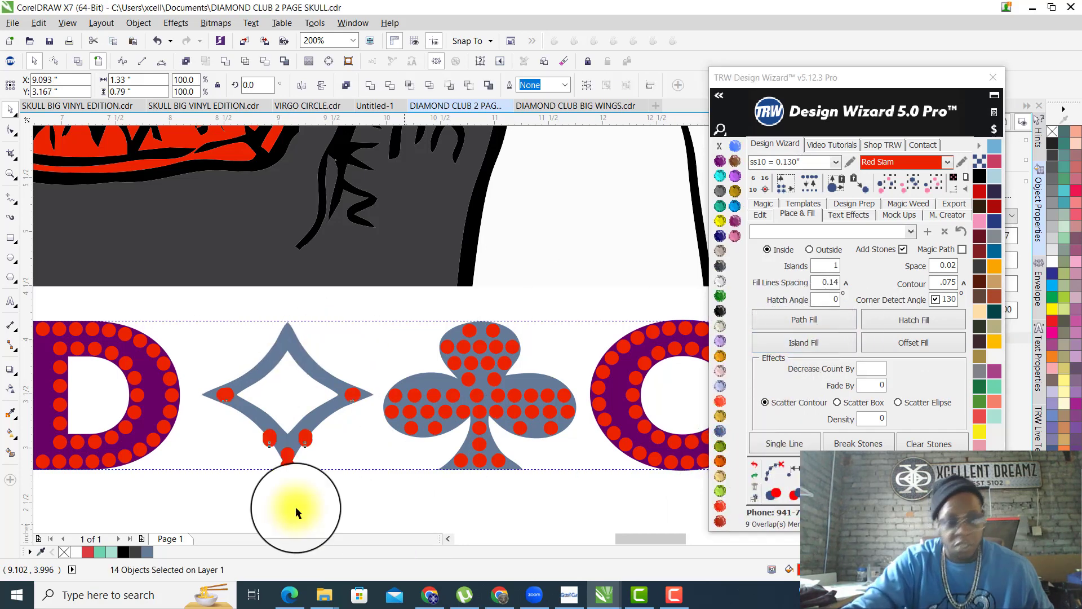
click(310, 500)
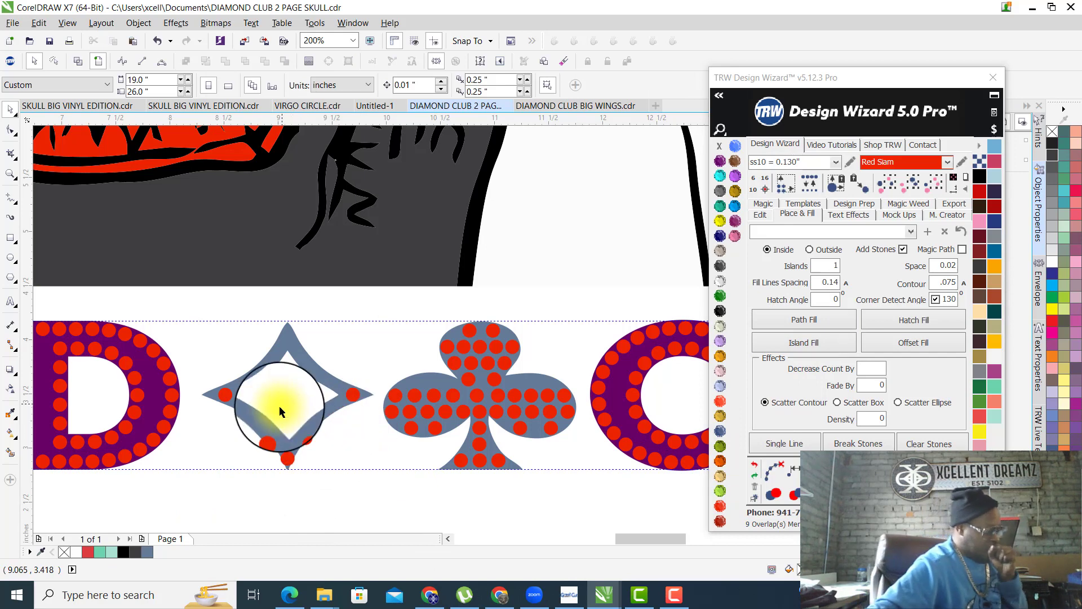
Move the two stones above the diamond's bottom tip up its lower arms to mirrored positions, the left one at about X 8.787, Y 3.31 inches.
scroll(231, 416, up, 2)
scroll(407, 286, down, 1)
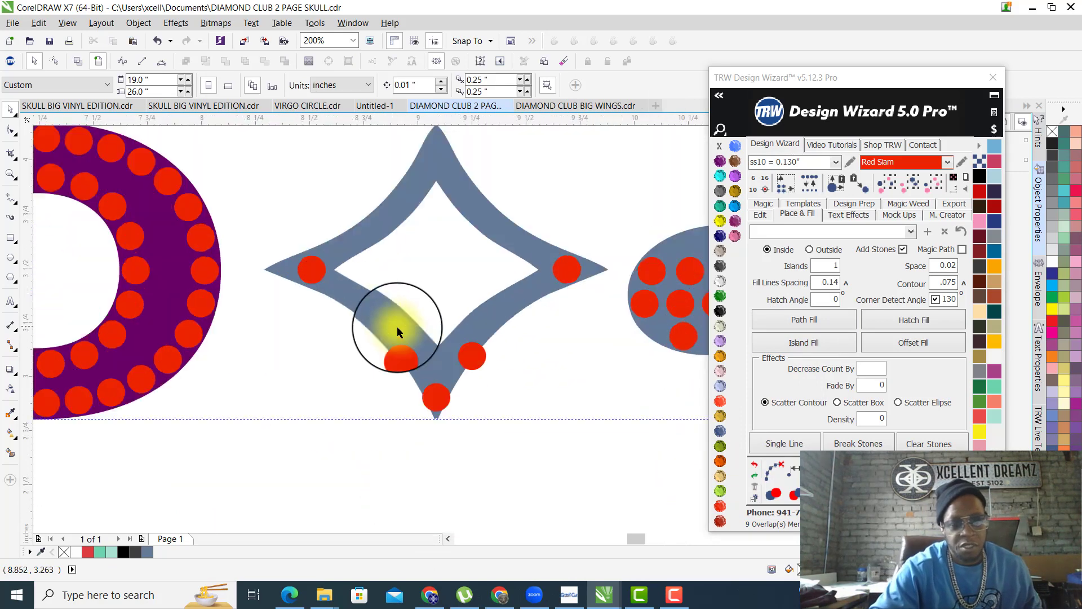
scroll(397, 326, up, 2)
scroll(403, 357, down, 1)
drag(430, 413, 319, 283)
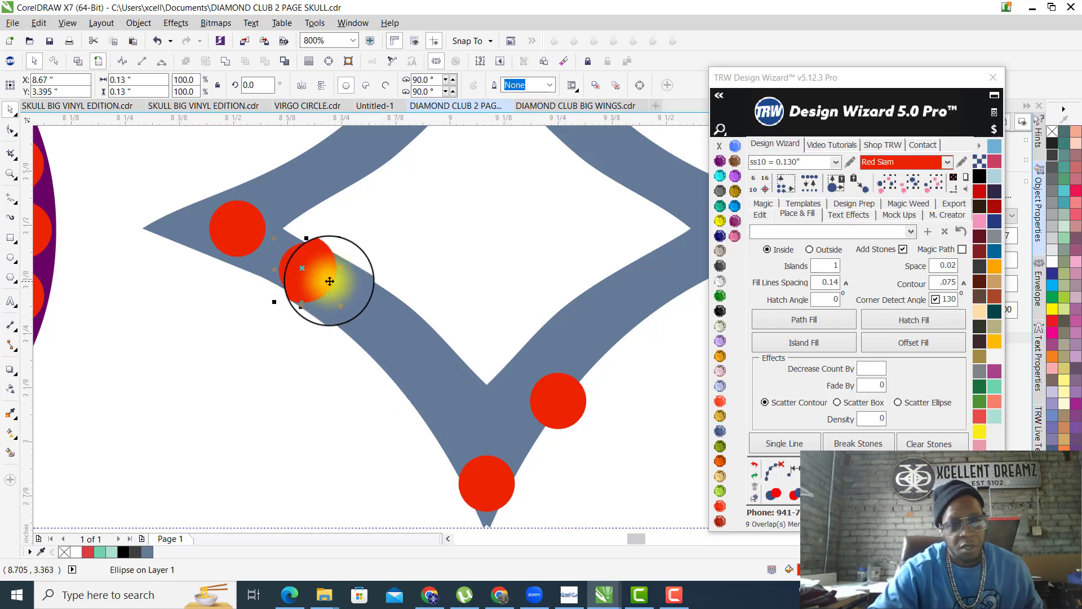
click(479, 490)
scroll(483, 446, down, 1)
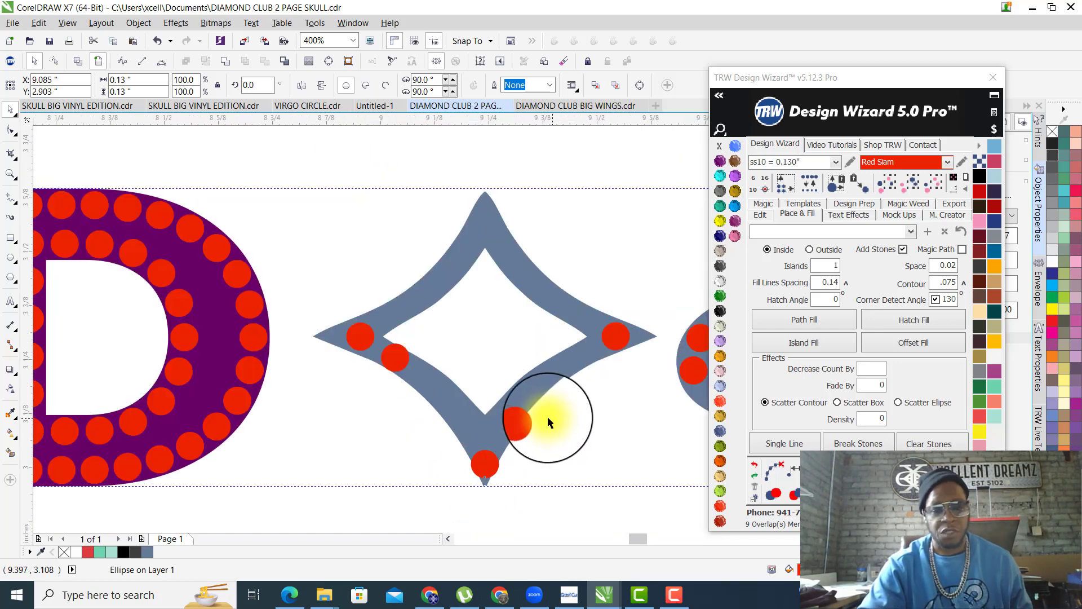
scroll(550, 422, up, 1)
drag(485, 431, 545, 332)
click(227, 299)
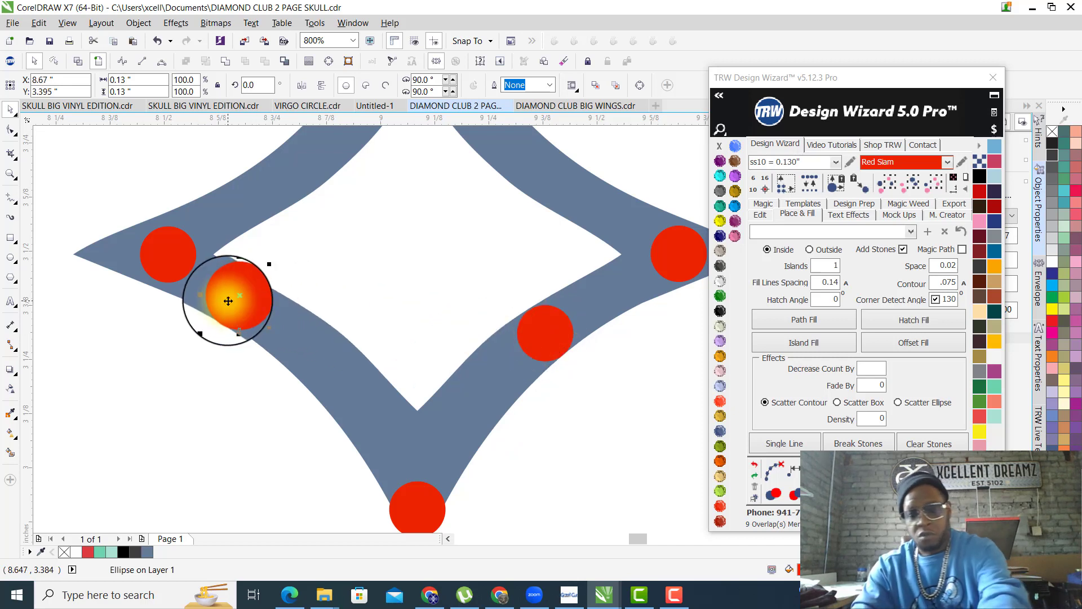
drag(228, 300, 288, 327)
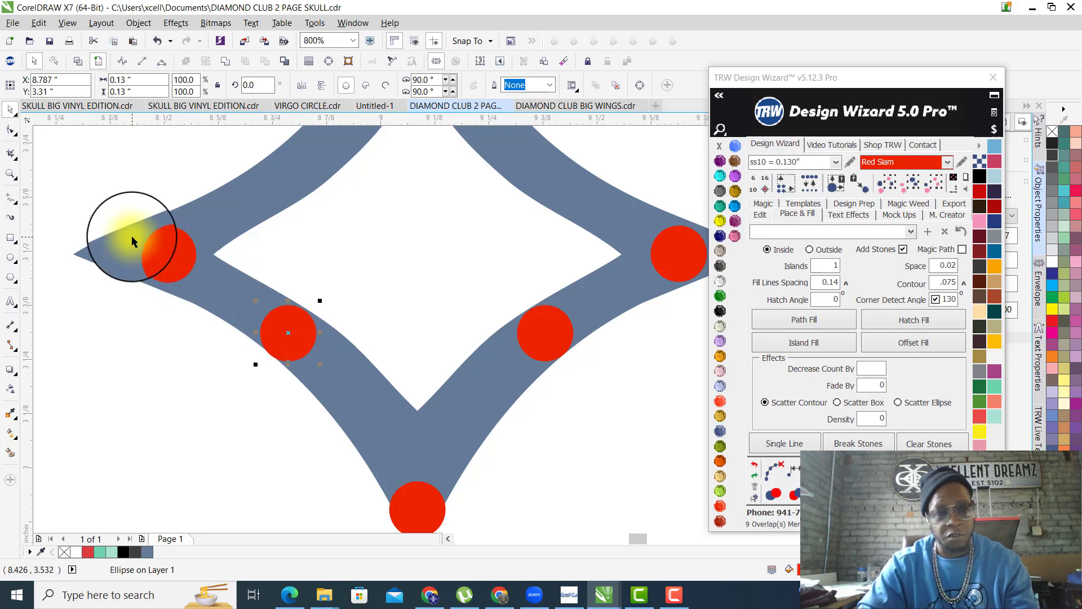
click(171, 246)
scroll(172, 246, down, 2)
scroll(158, 232, up, 3)
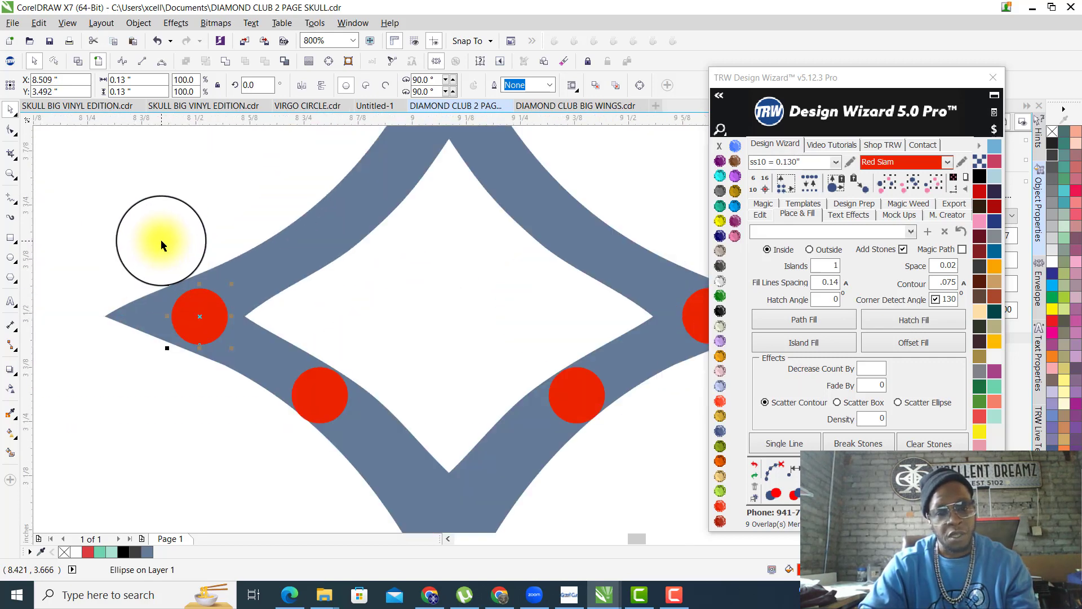
scroll(225, 290, down, 1)
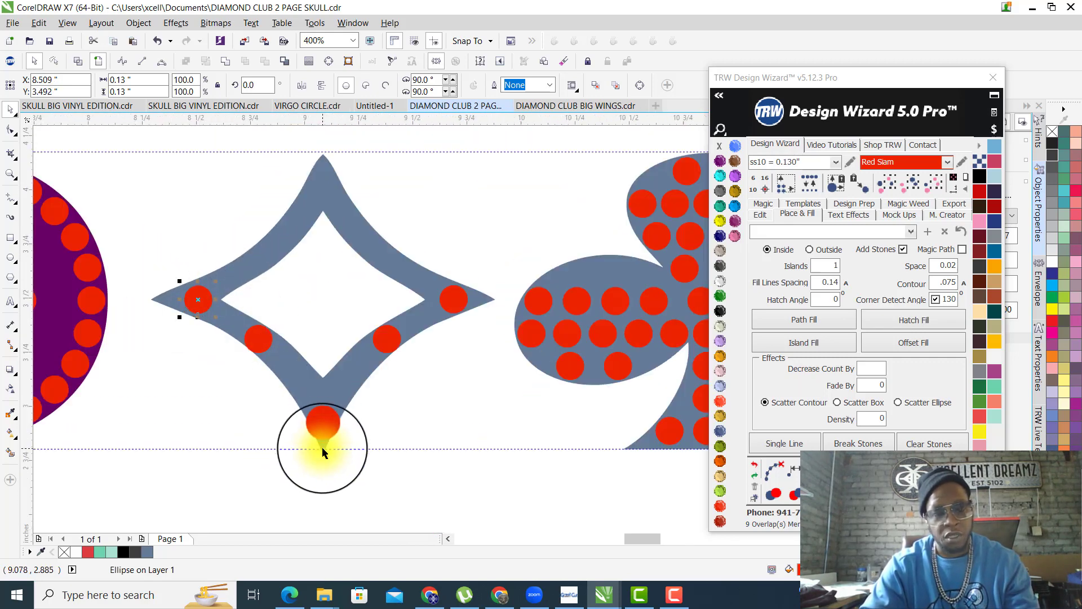
scroll(322, 450, up, 2)
scroll(353, 393, down, 3)
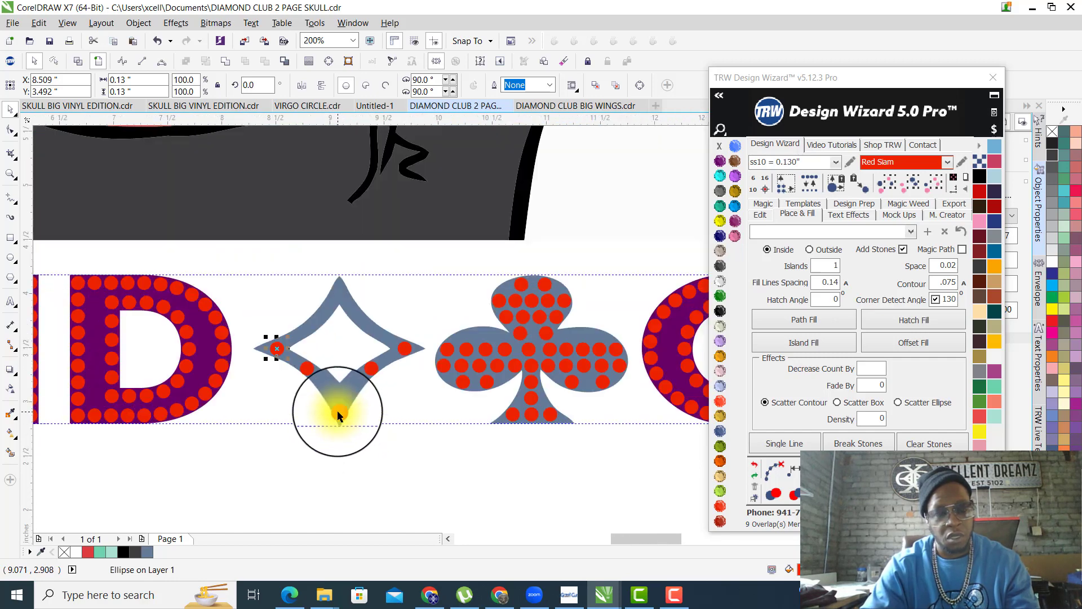
Copy the diamond's bottom-tip stone to its top tip at about X 9.085, Y 4.007 inches, and place matching stones on the upper arms.
drag(338, 415, 341, 294)
scroll(341, 295, up, 2)
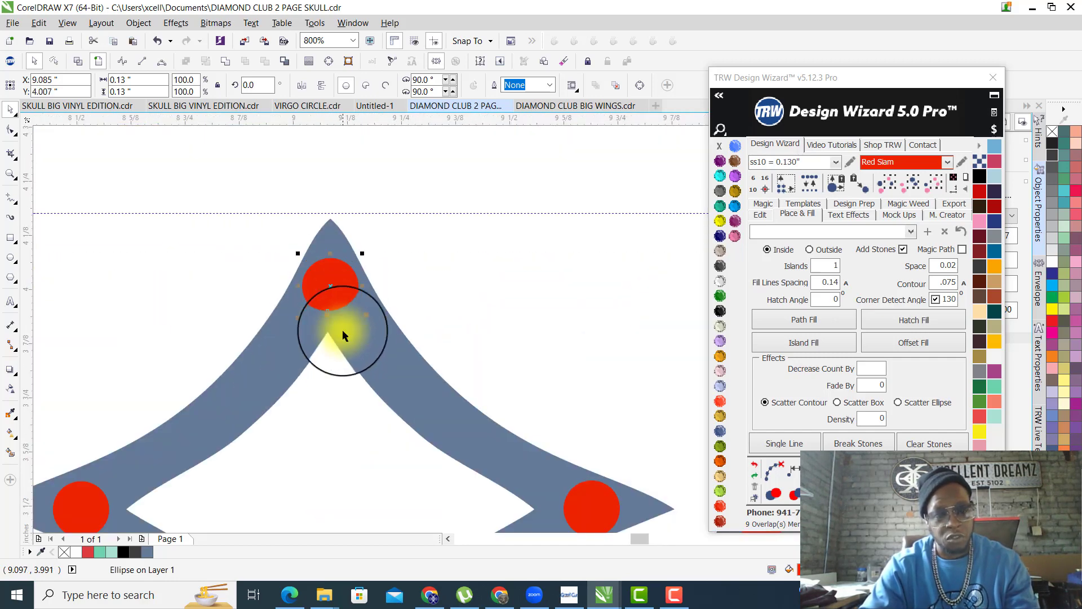
scroll(343, 330, down, 2)
drag(307, 396, 375, 345)
scroll(368, 390, up, 1)
Run a Single Line of stones along the diamond's upper right arm, adjusted to four evenly spaced stones between the top and right tips.
click(439, 388)
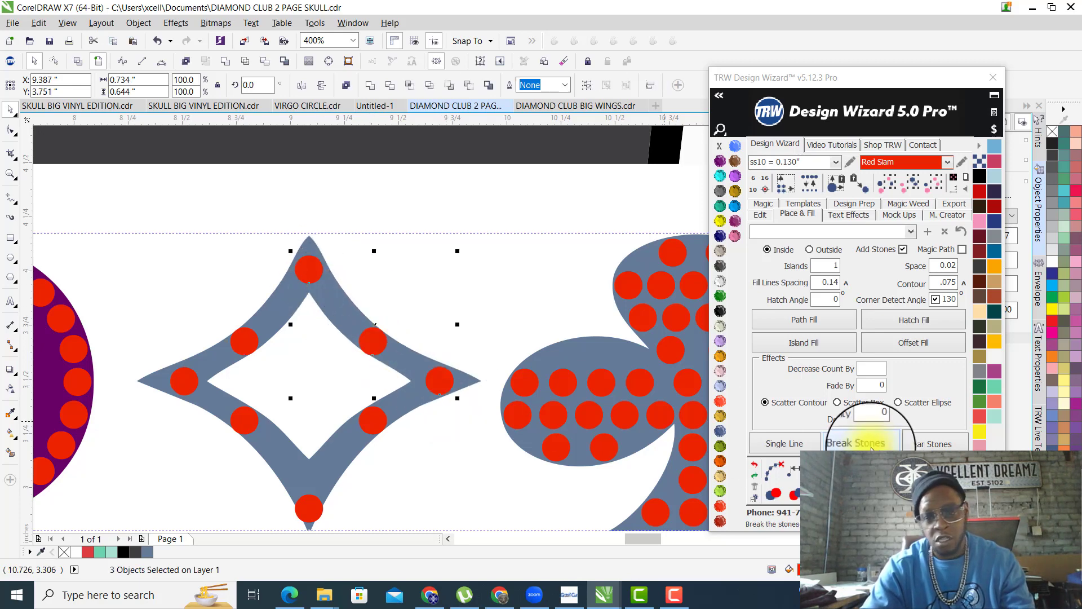
click(781, 444)
click(375, 325)
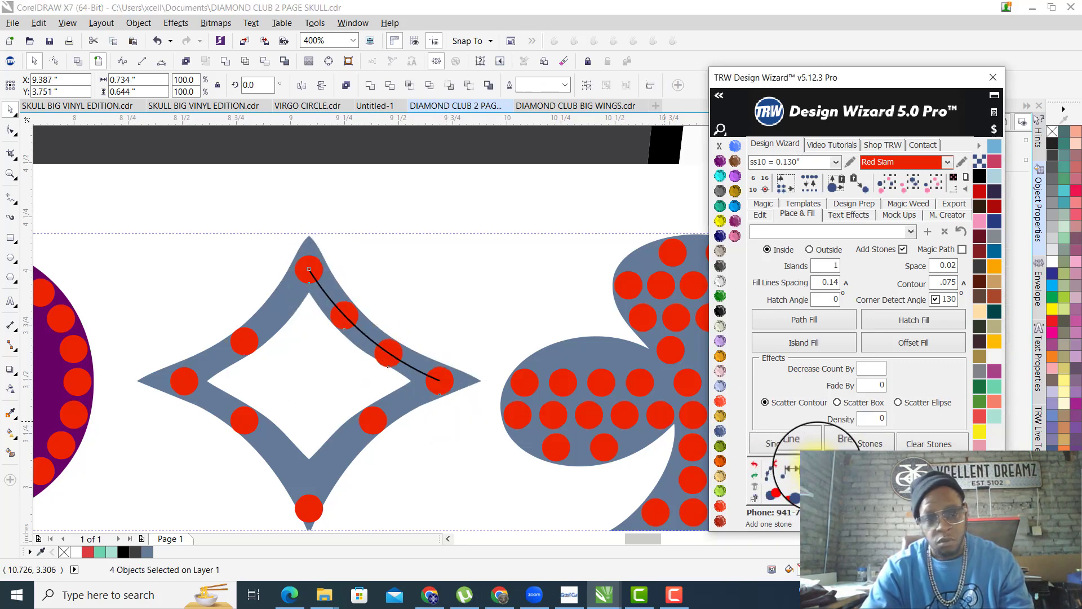
click(792, 468)
click(776, 468)
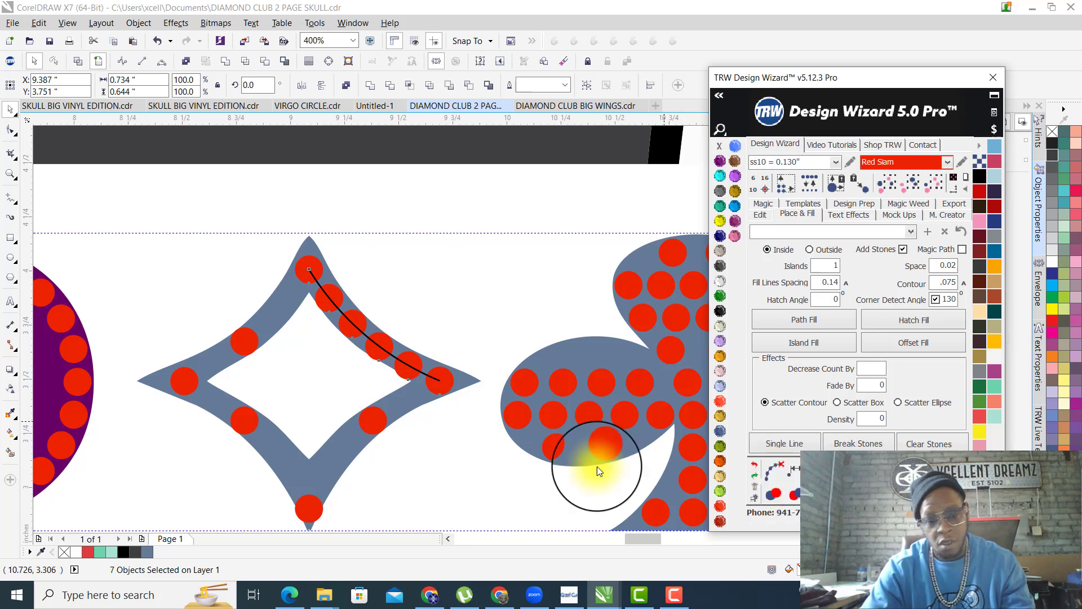
Run a line of stones along the diamond's lower right arm, adjusted to four evenly spaced stones between the bottom and right tips.
click(300, 505)
shift+click(367, 417)
shift+click(443, 381)
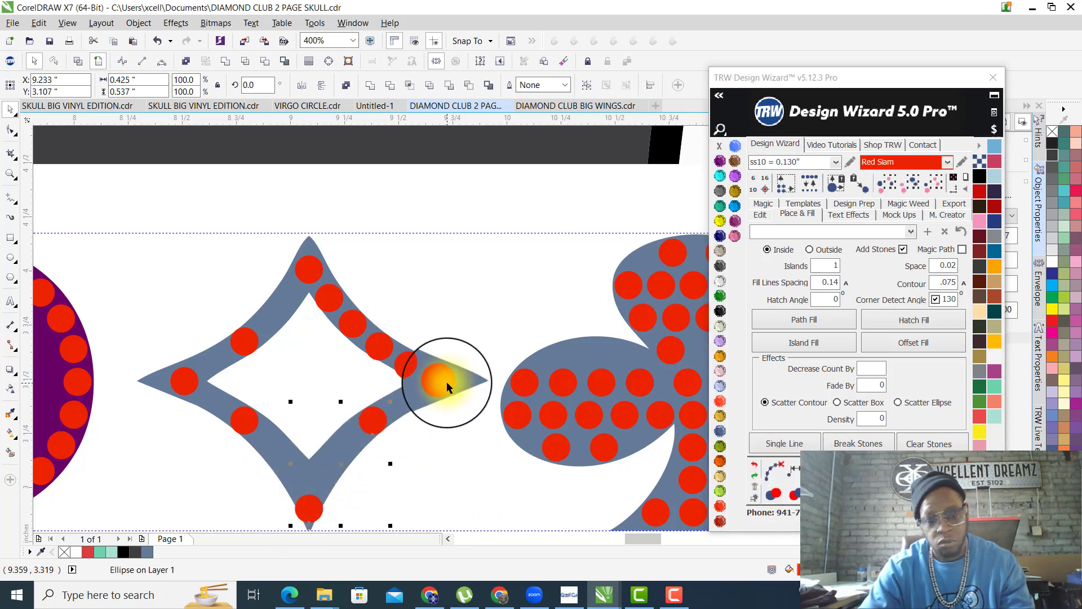
click(792, 469)
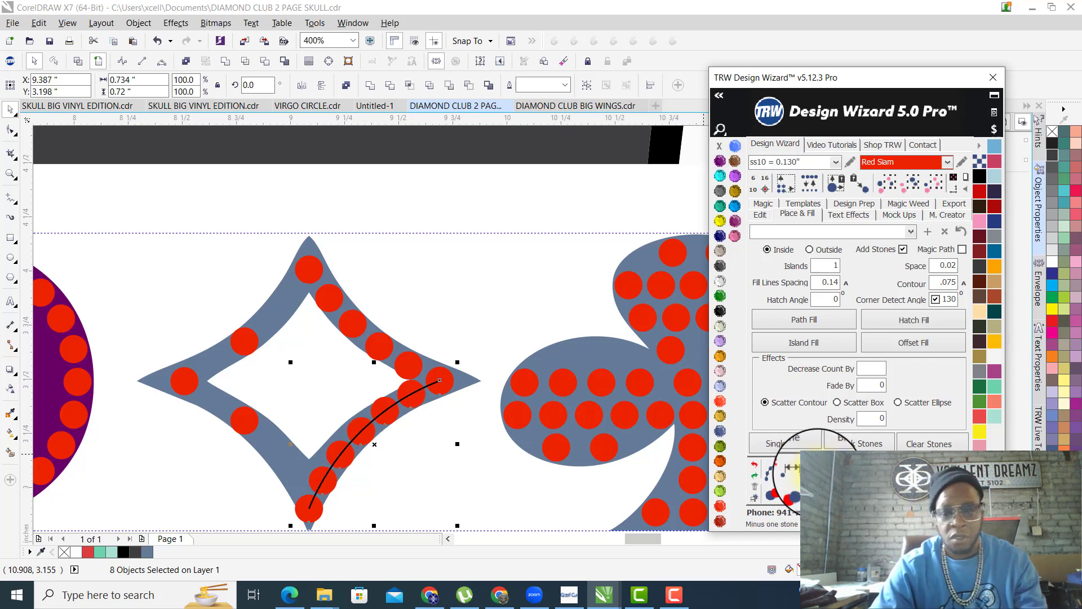
click(773, 471)
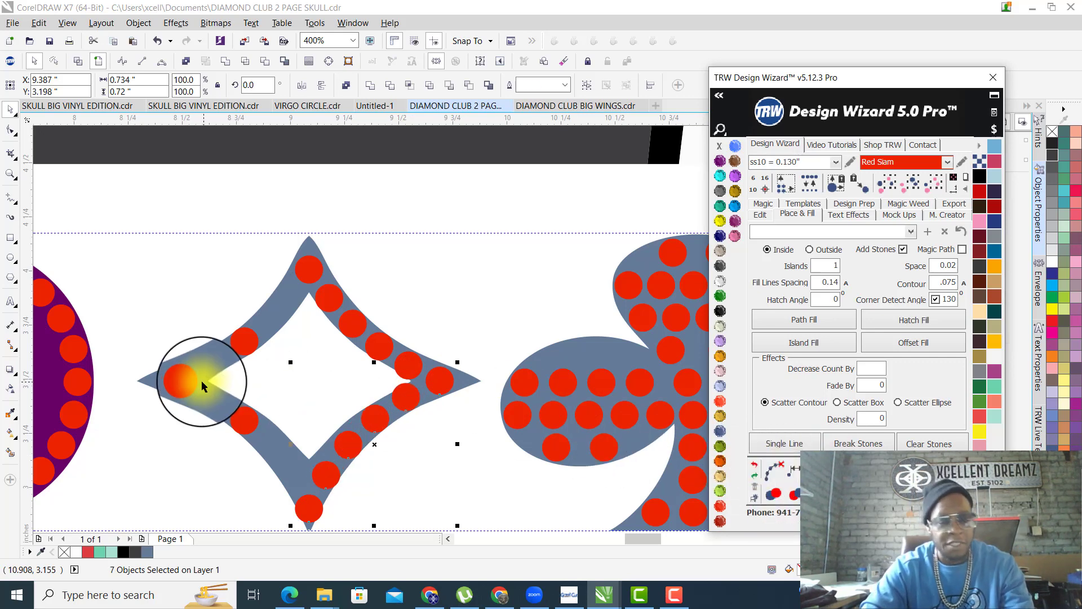
Run a line of stones along the diamond's lower left arm, adding stones until four sit evenly between the left and bottom tips.
click(181, 377)
shift+click(246, 417)
shift+click(305, 501)
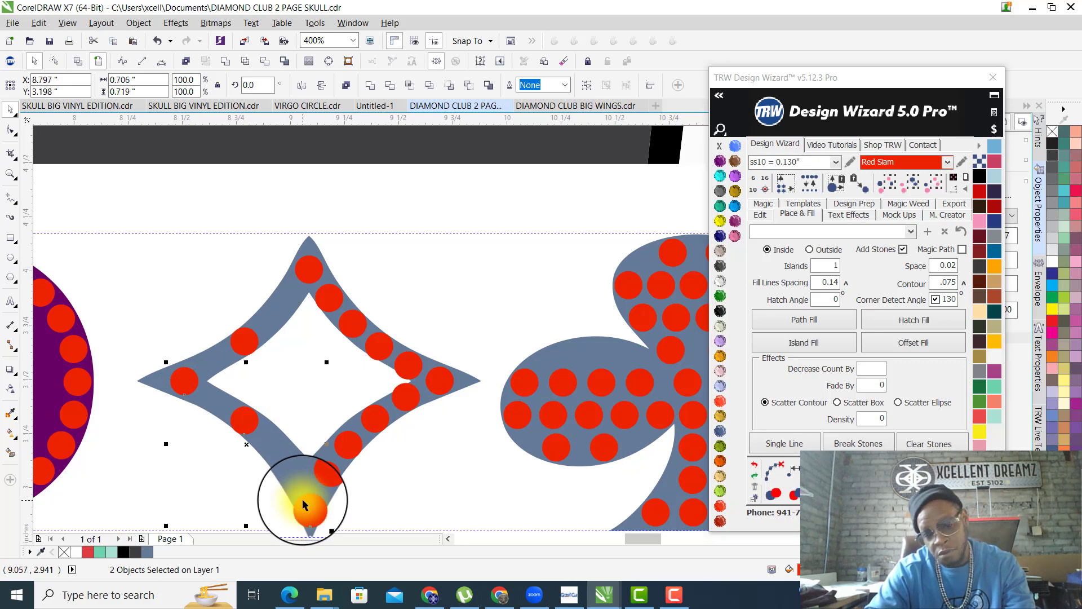
click(792, 470)
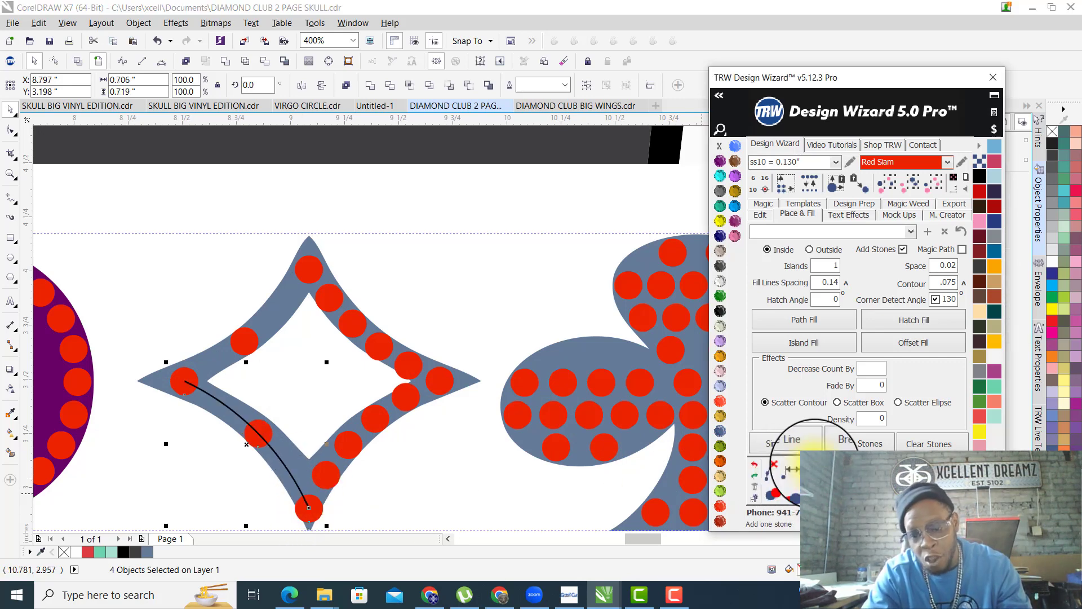
click(794, 469)
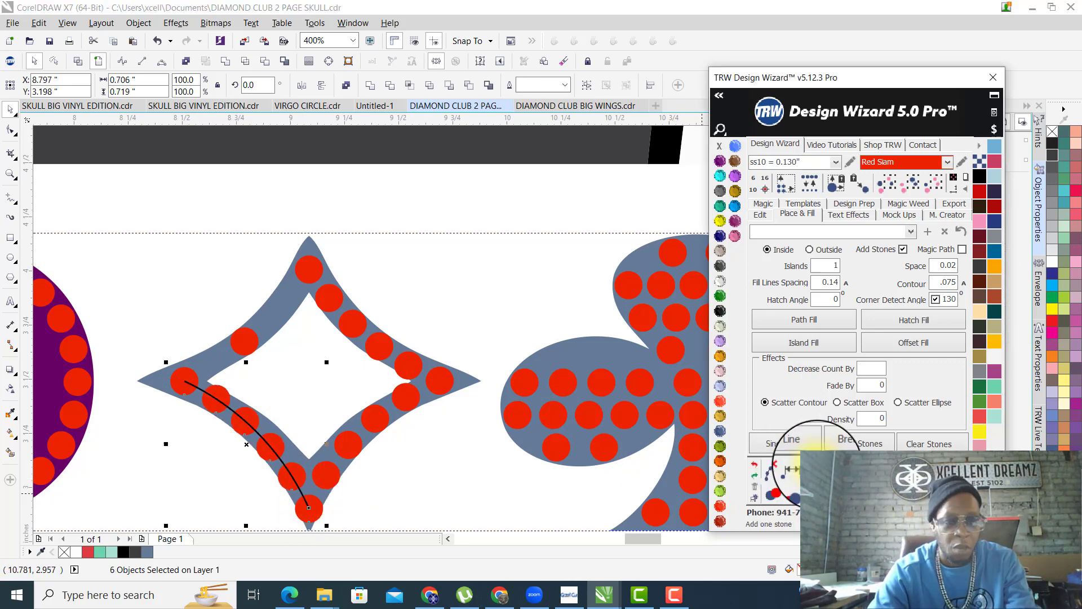
click(299, 391)
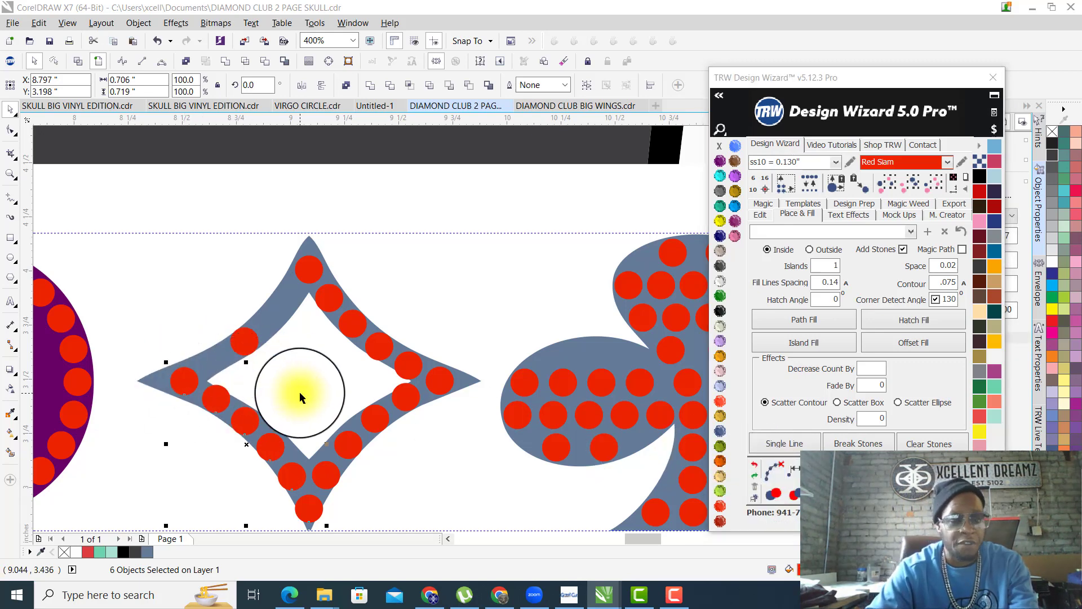
Run a line of stones along the diamond's upper left arm, with four evenly spaced stones between the left and top tips.
click(188, 377)
shift+click(244, 340)
shift+click(309, 269)
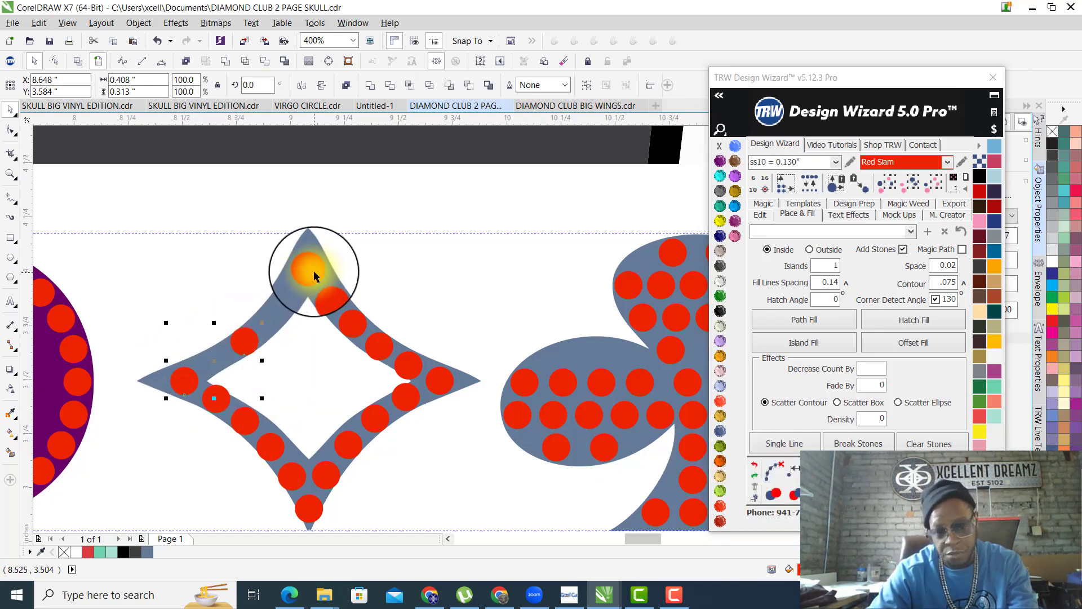
click(788, 471)
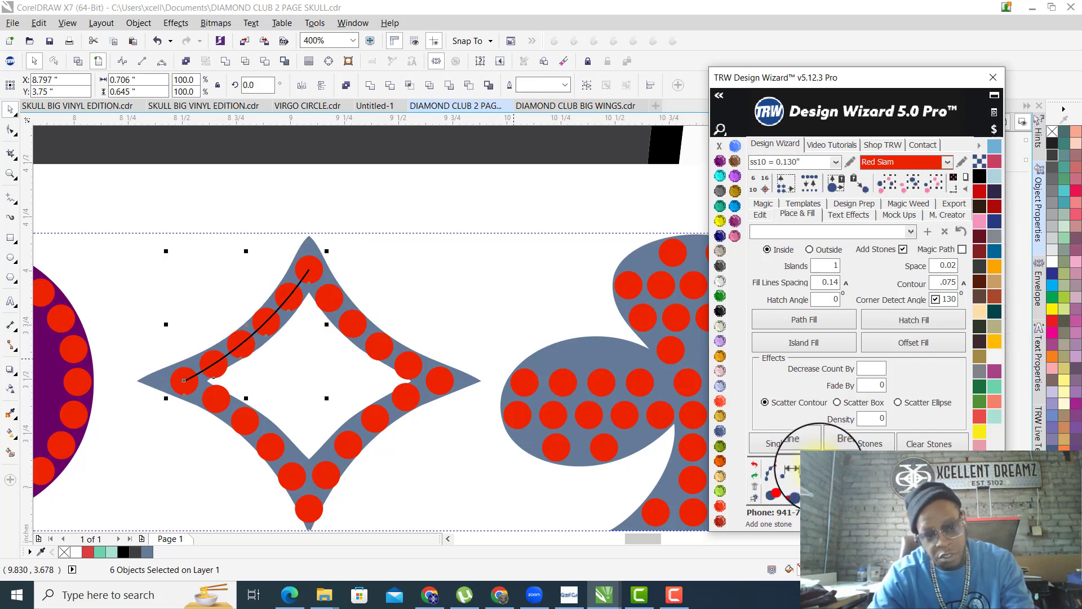
click(774, 471)
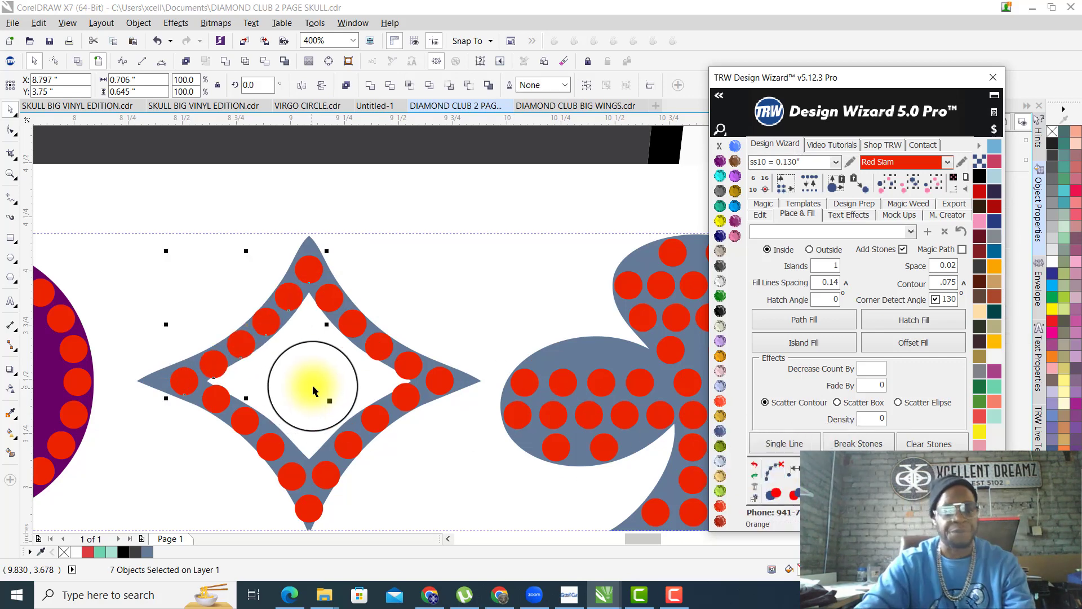
click(316, 370)
scroll(353, 380, down, 4)
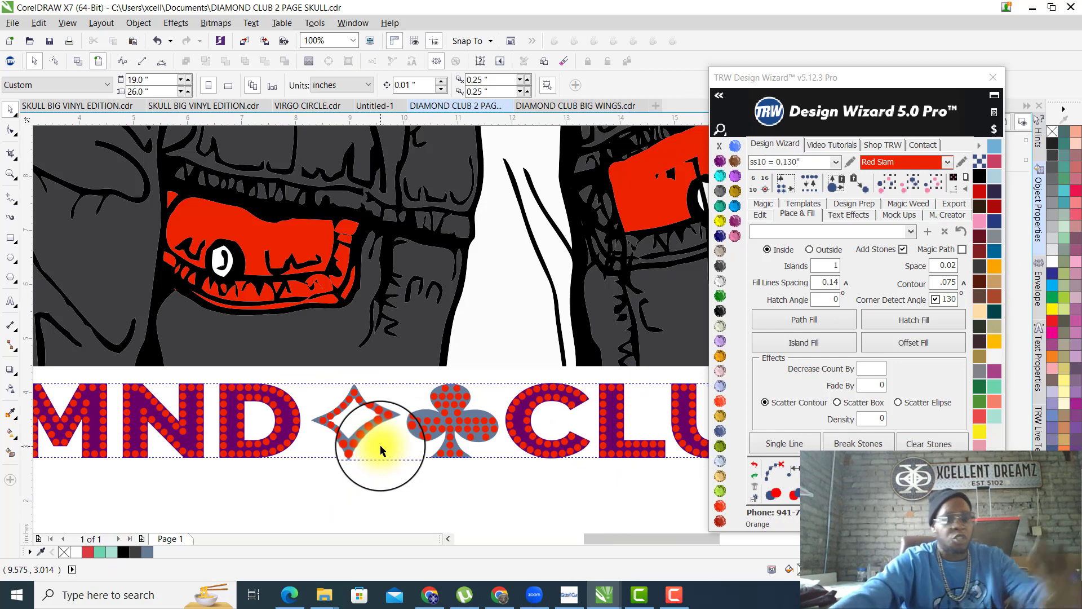